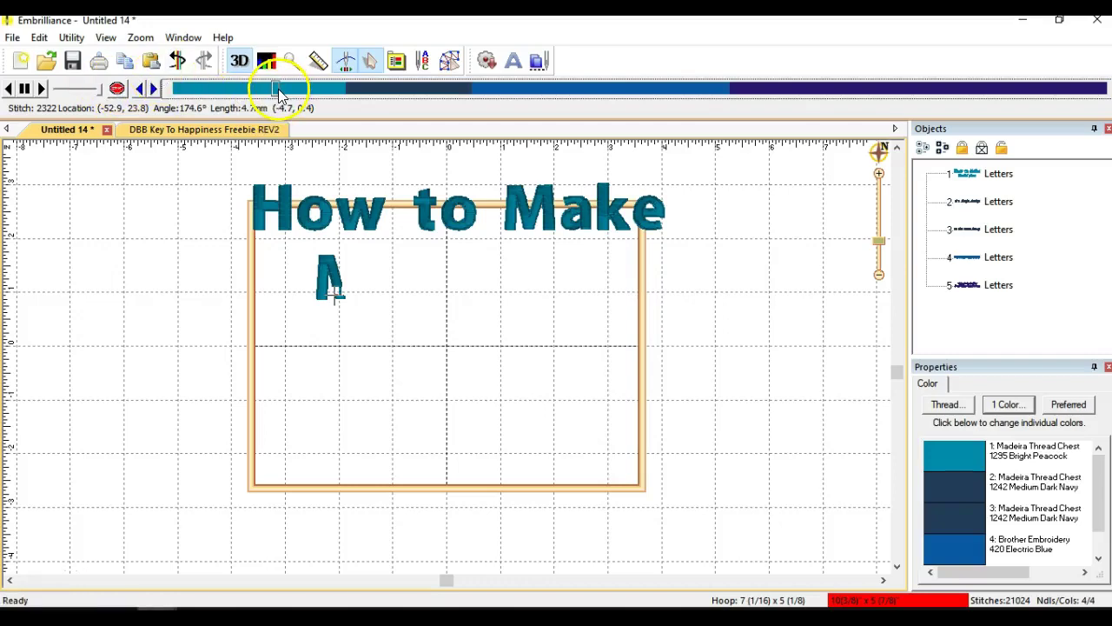
Replay the Untitled 14 title stitch-out until all five lettering objects are sewn
left_click_drag(279, 91, 938, 97)
right_click(937, 94)
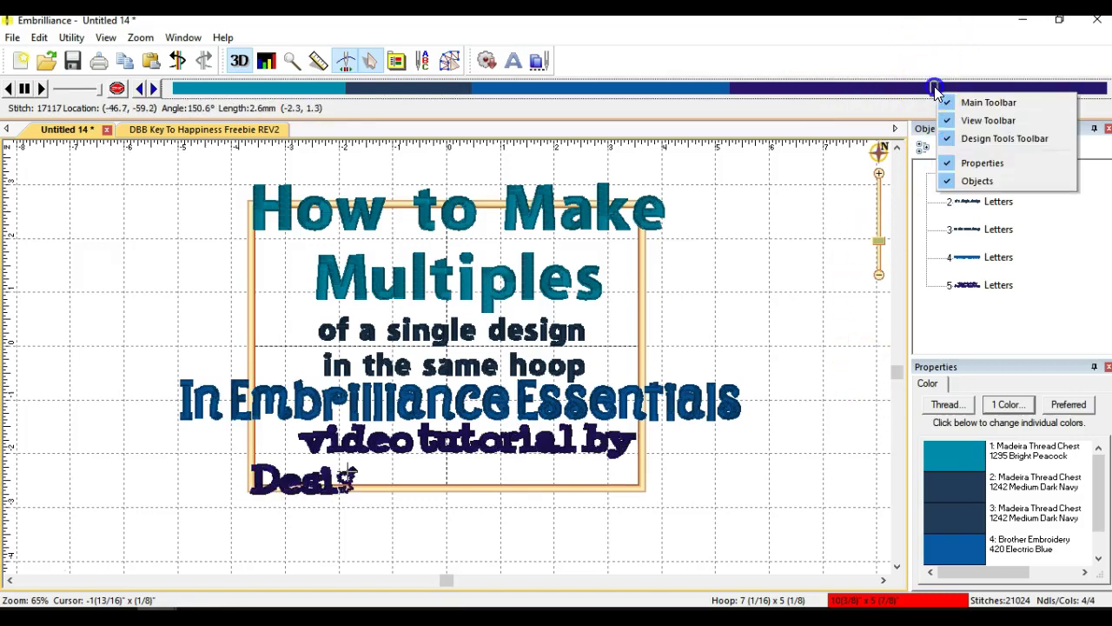
left_click_drag(934, 90, 1107, 119)
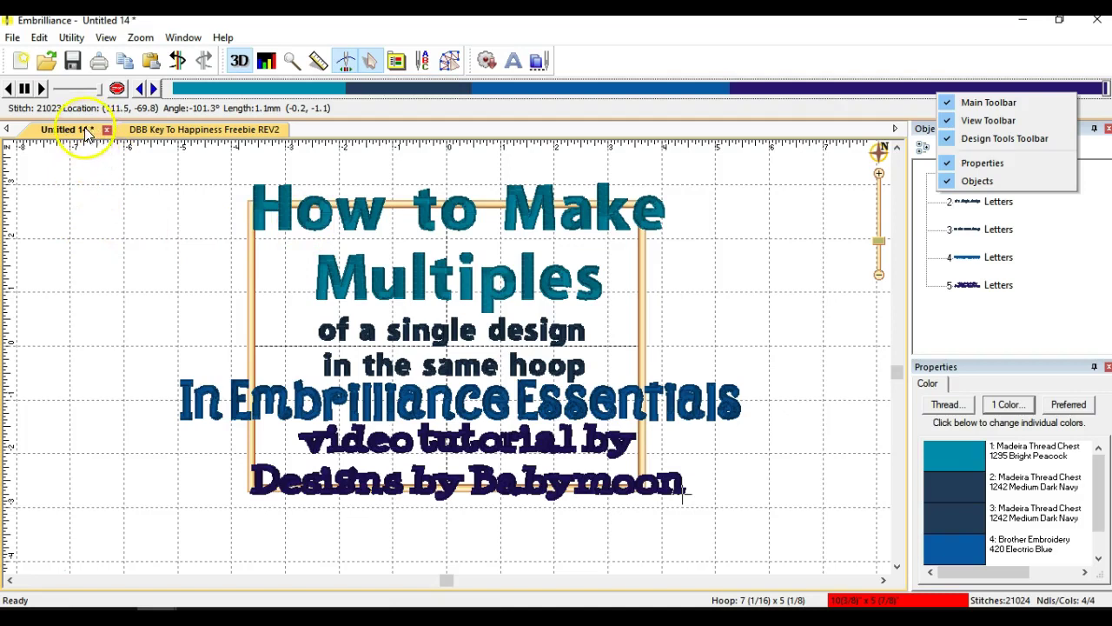
Switch to the DBB Key To Happiness Freebie REV2 design and zoom out to the full 5x7 hoop
left_click(195, 133)
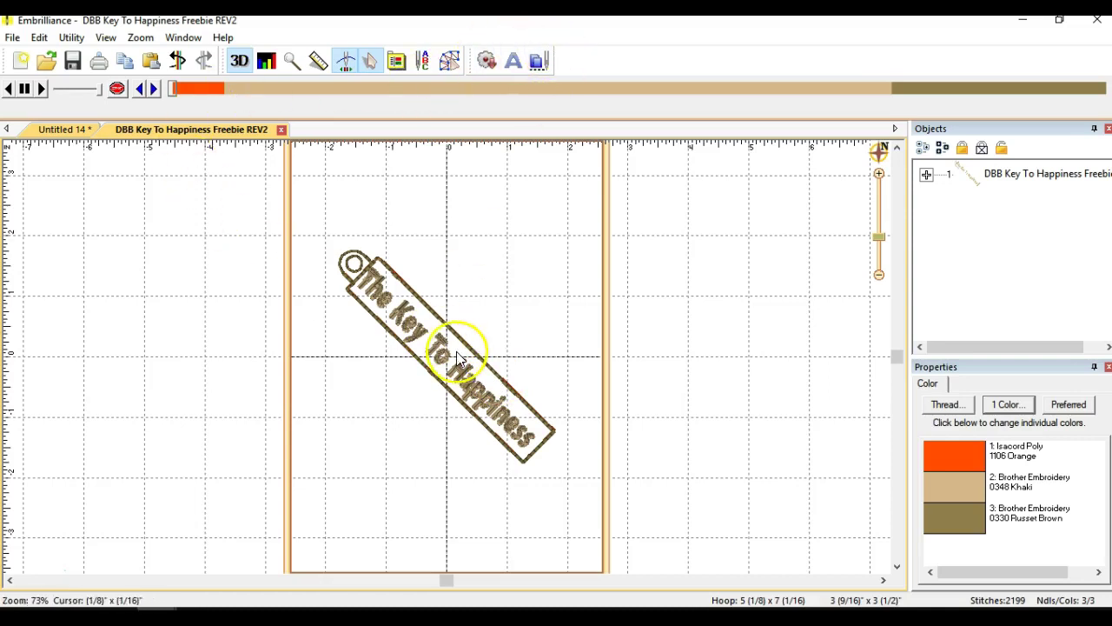
scroll(774, 342, "down", 1)
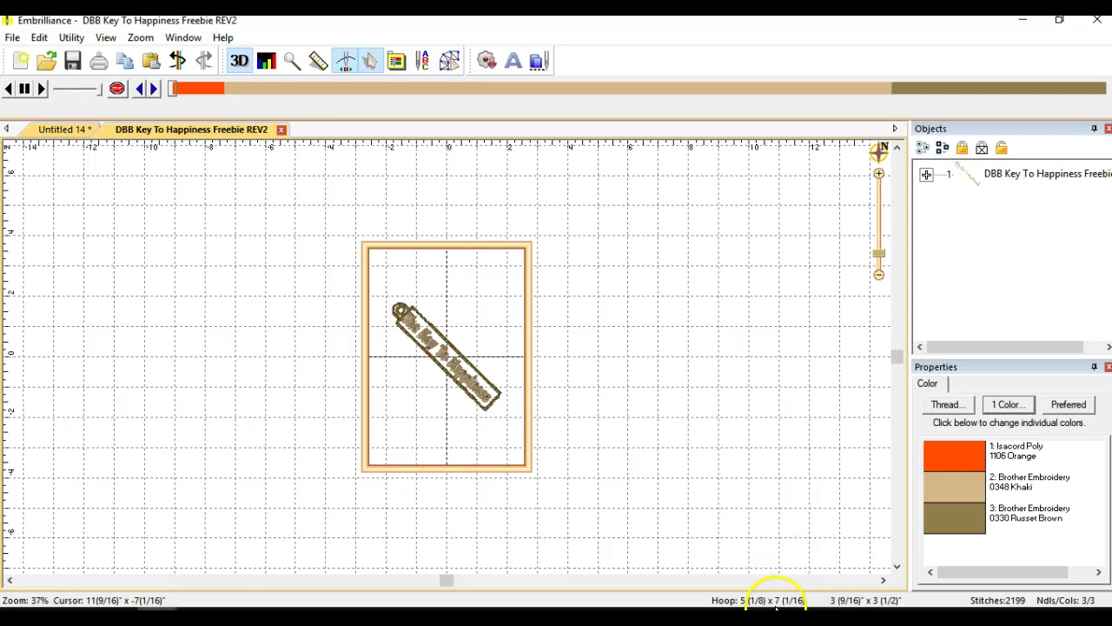
left_click(393, 65)
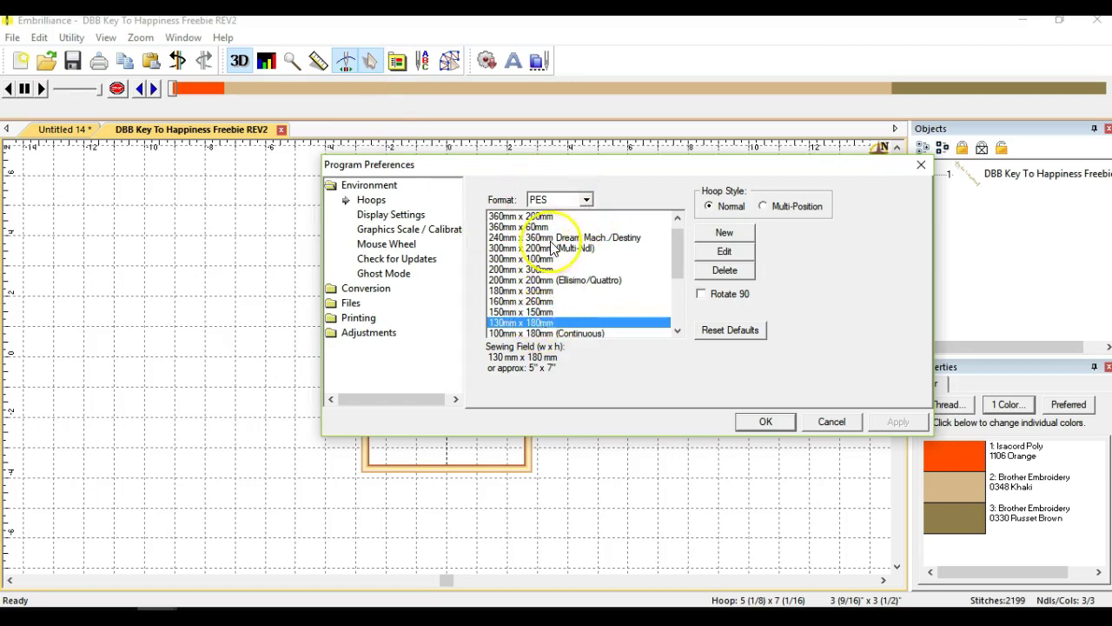
left_click(543, 280)
left_click(536, 302)
left_click(530, 323)
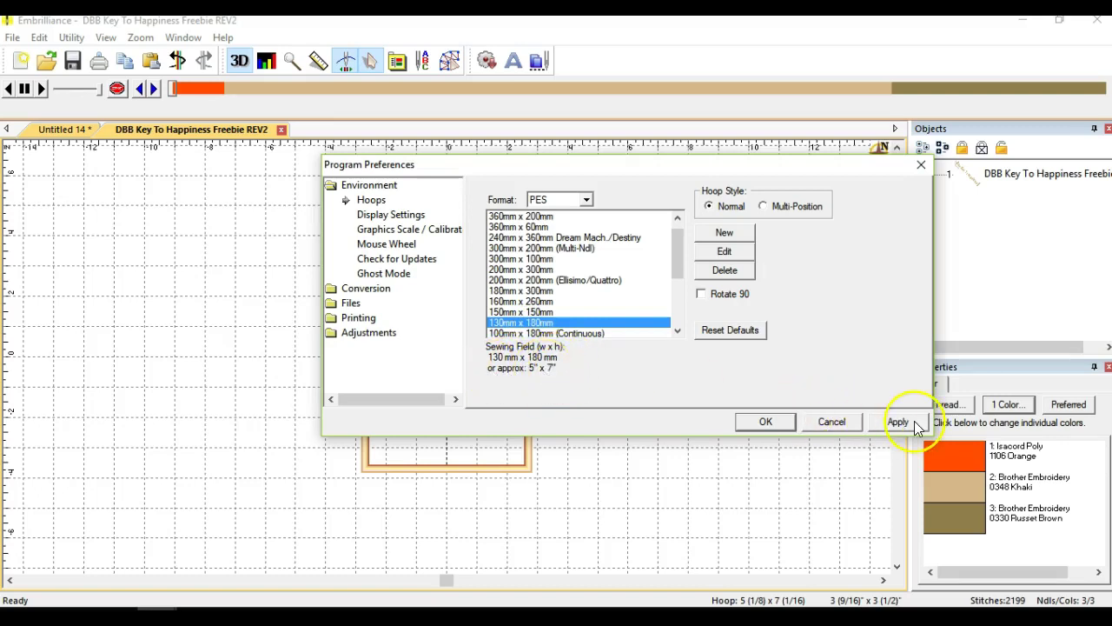
left_click(766, 421)
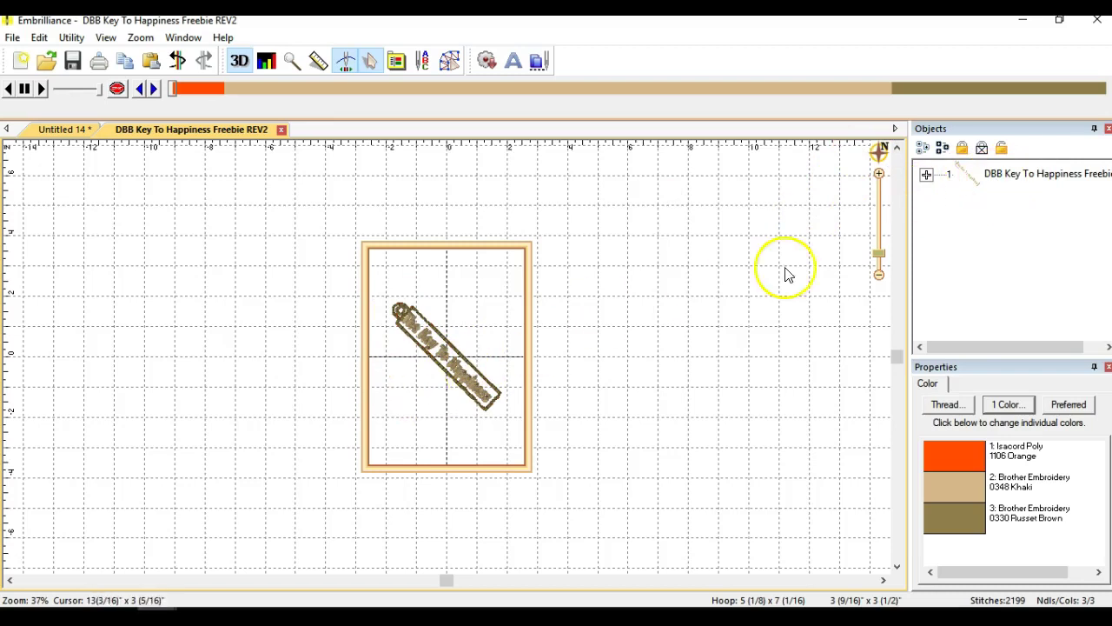
Expand the key fob to inspect its 1106 Orange, 0348 Khaki and 0330 Russet Brown parts, then reselect it
left_click(927, 175)
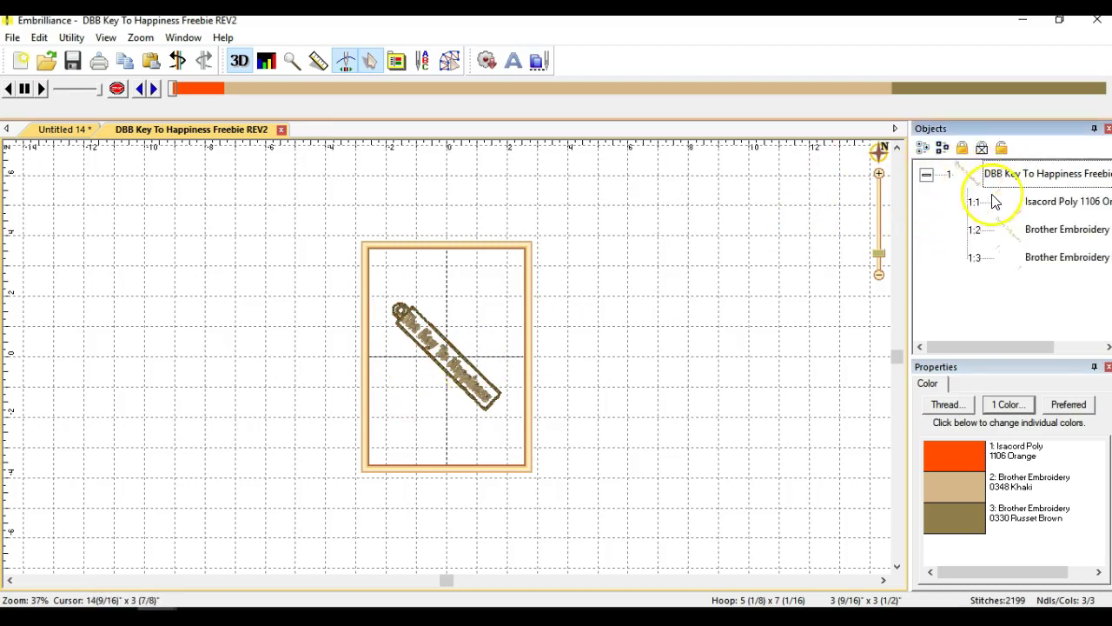
left_click(1047, 208)
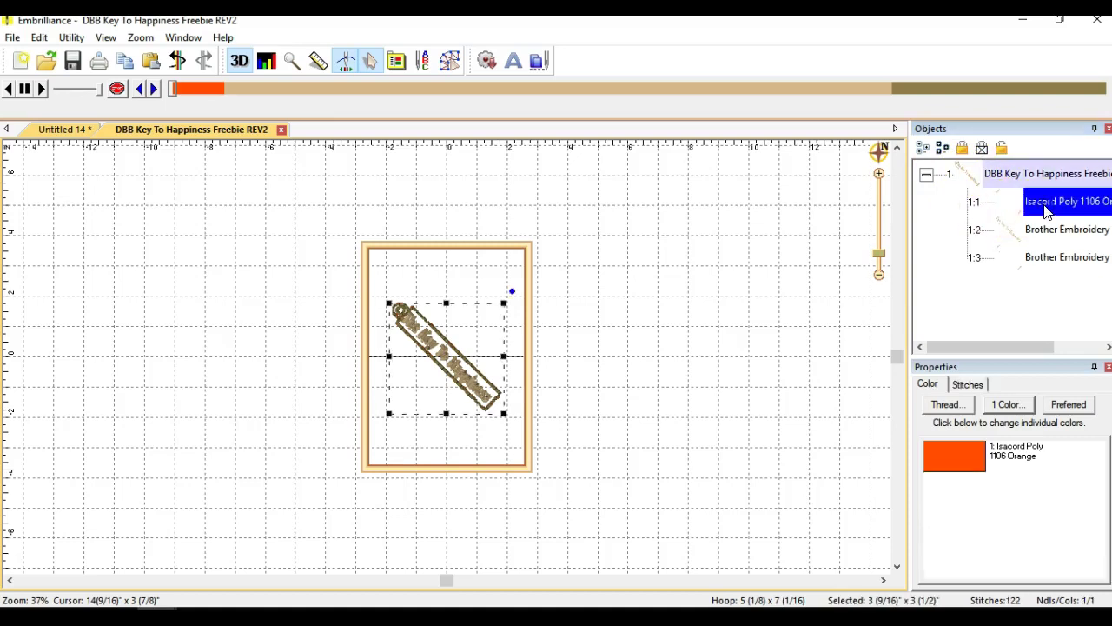
left_click(1034, 240)
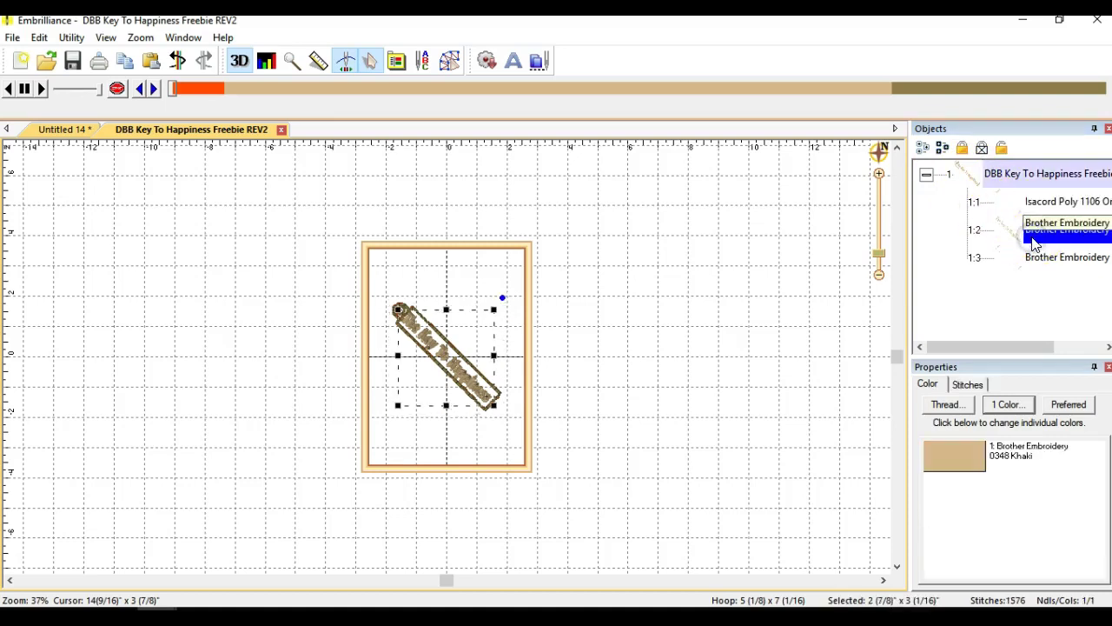
left_click(1032, 261)
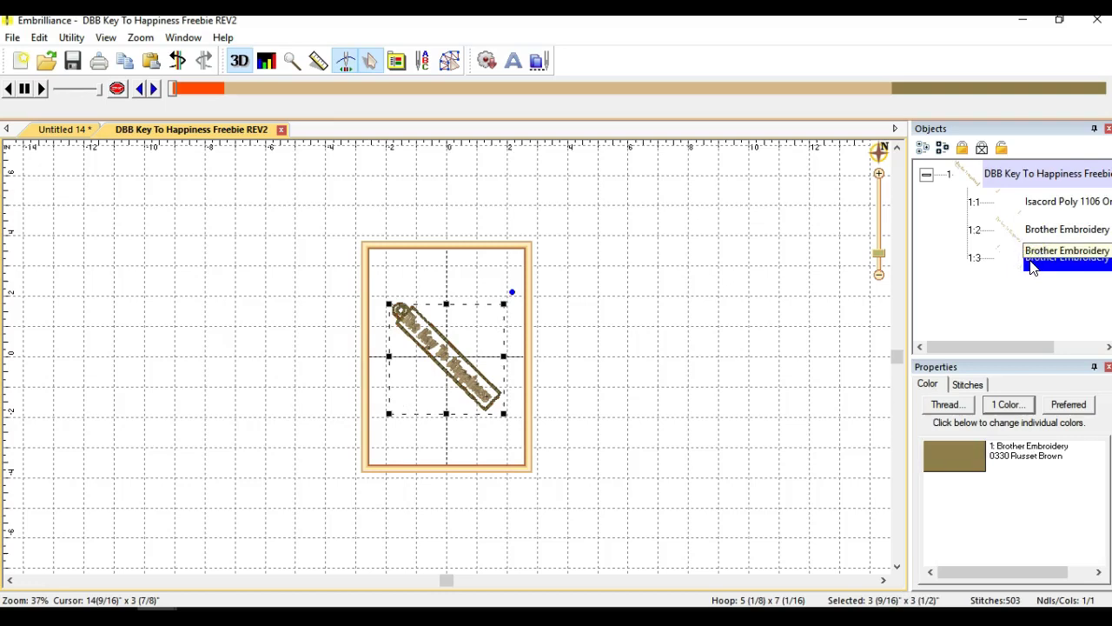
left_click(1035, 208)
left_click(1012, 172)
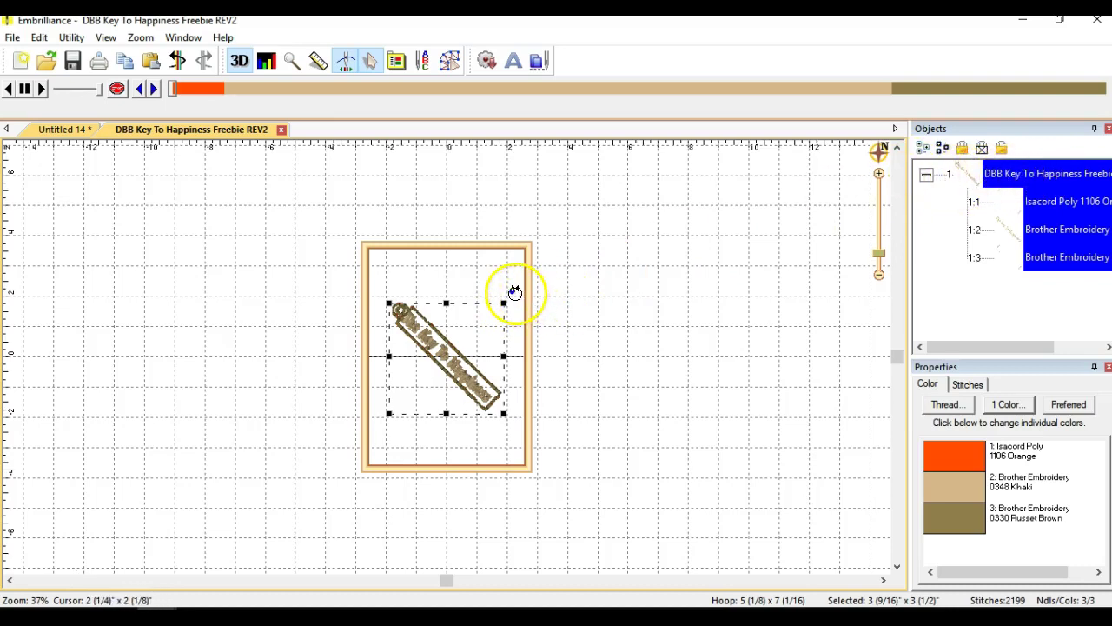
Rotate the key fob to lie horizontally across the hoop at 4 1/2" x 3/4"
left_click_drag(513, 291, 449, 286)
scroll(586, 320, "up", 5)
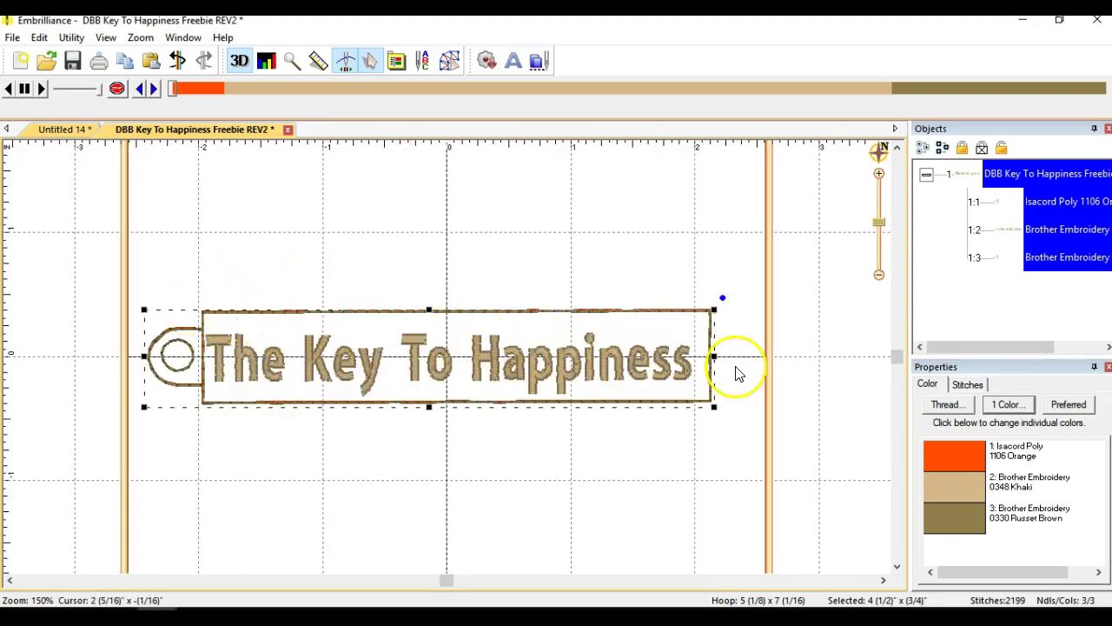
scroll(775, 318, "down", 2)
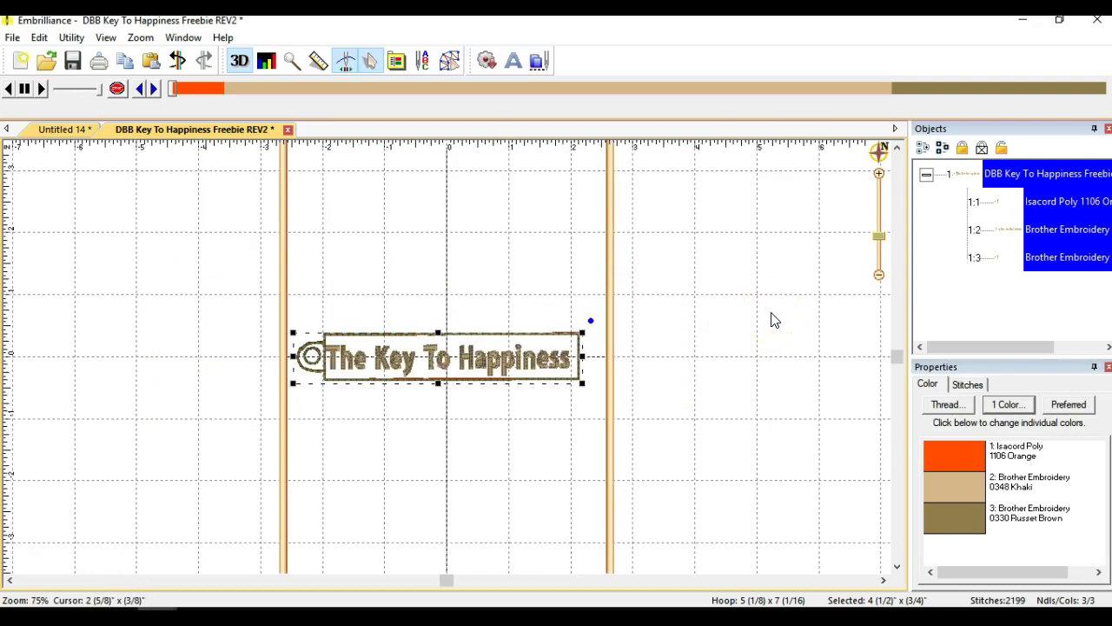
scroll(775, 320, "down", 2)
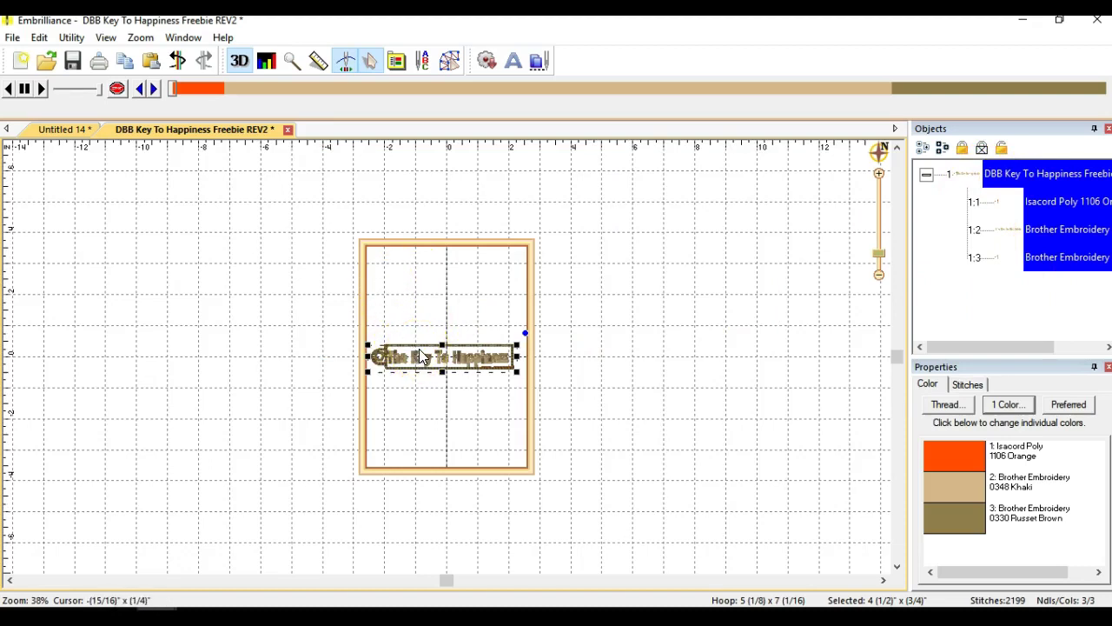
Drag the horizontal key fob up to the top of the hoop, centred left to right
left_click_drag(421, 356, 424, 276)
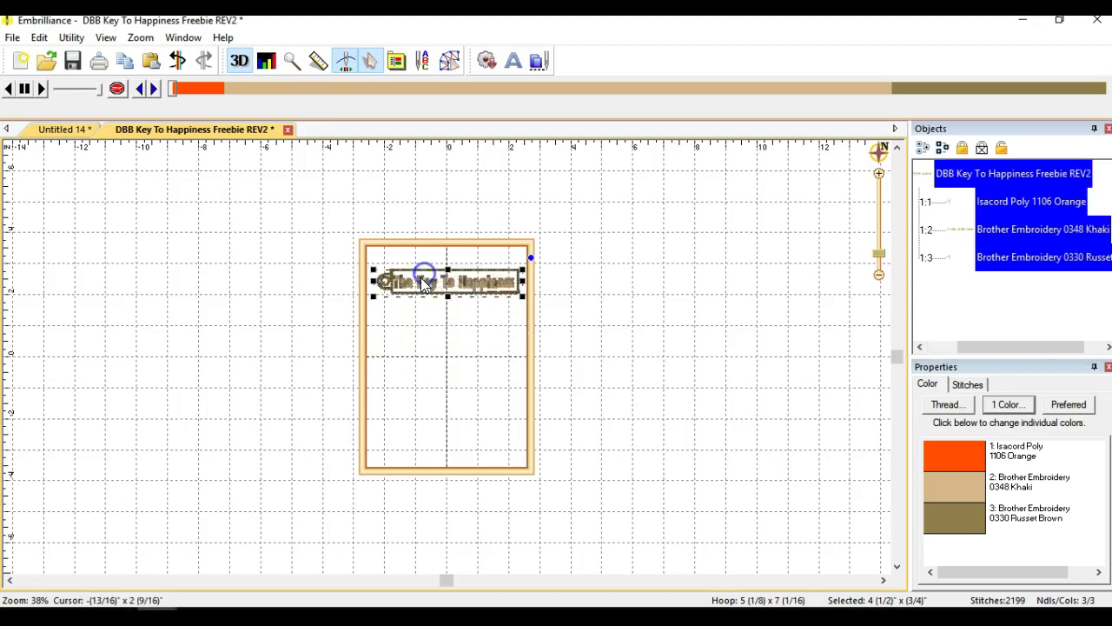
scroll(498, 305, "up", 2)
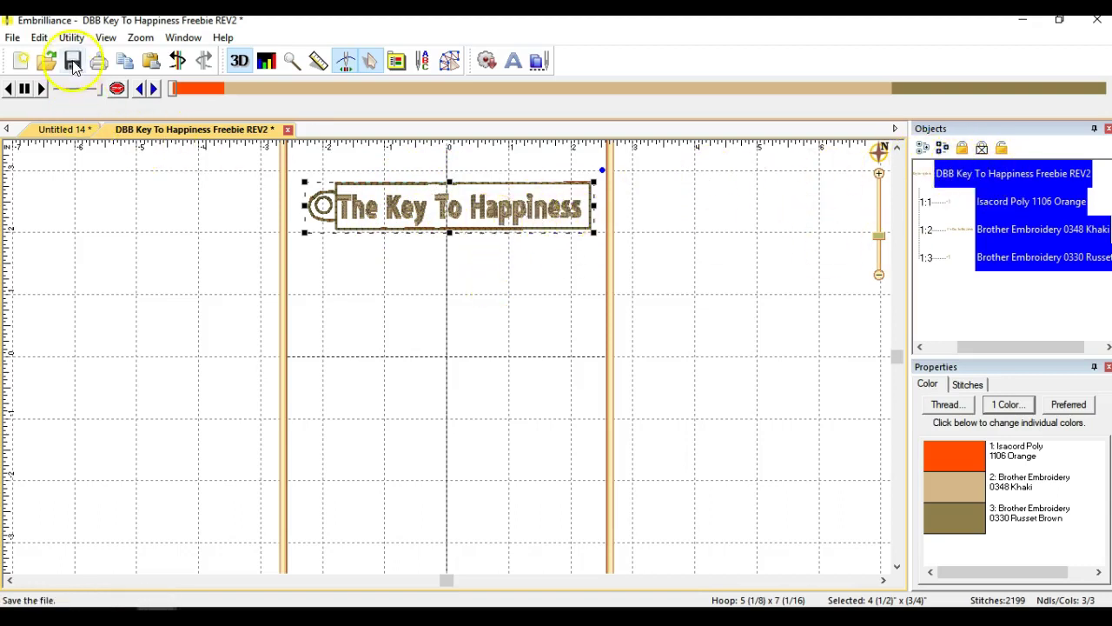
Copy the key fob and paste a second copy over the original
left_click(42, 39)
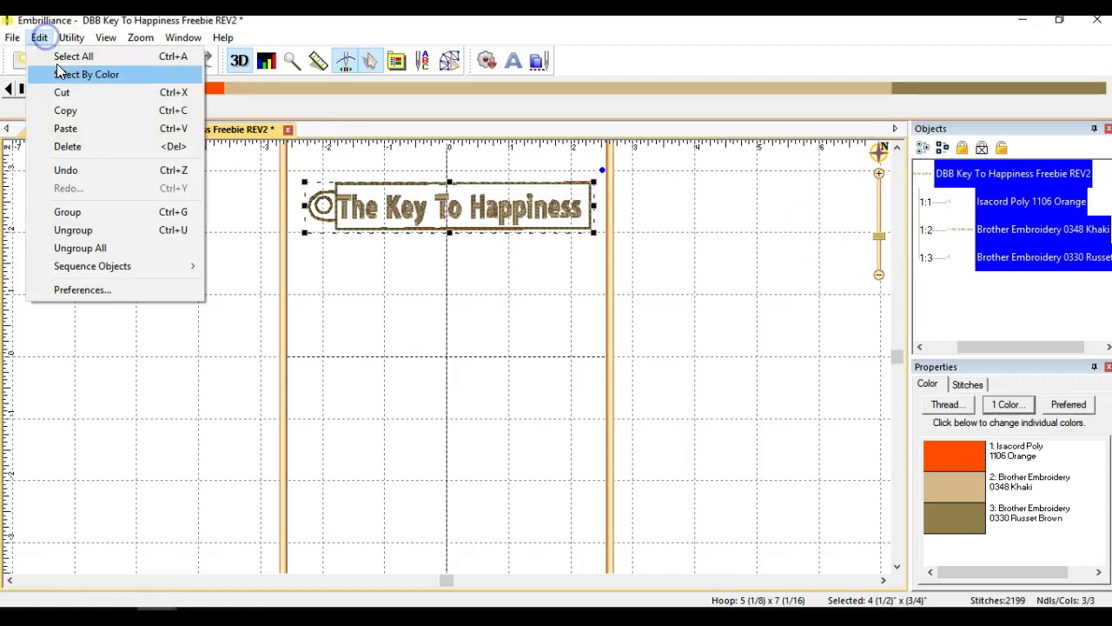
left_click(67, 110)
left_click(342, 290)
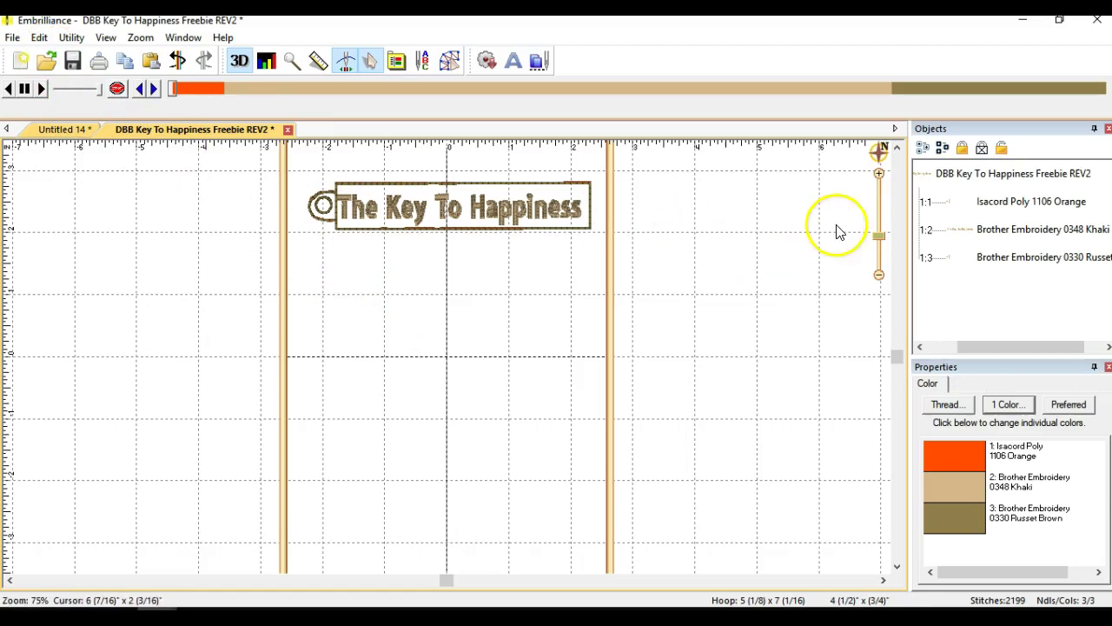
left_click(39, 37)
left_click(66, 129)
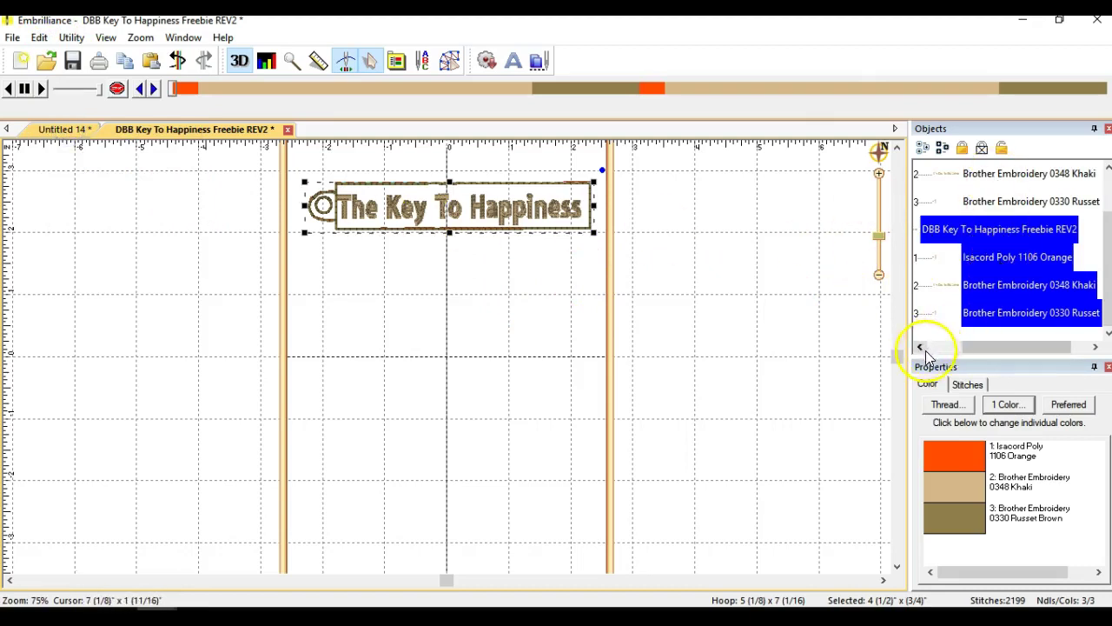
Collapse key fob groups 1 and 2 in the Objects panel
left_click_drag(980, 347, 931, 349)
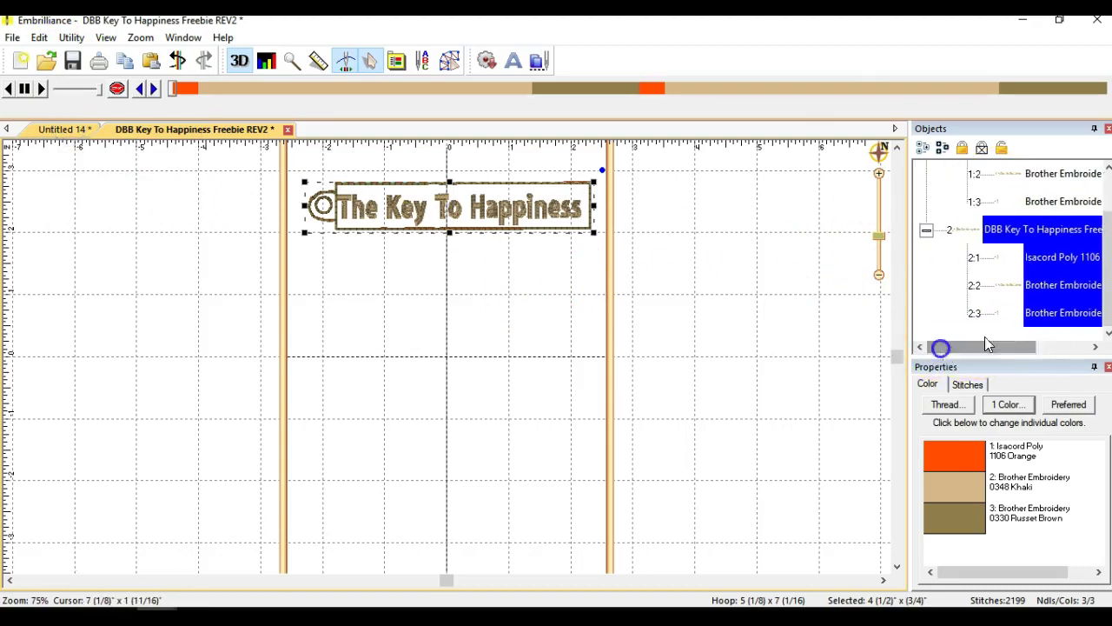
left_click_drag(1107, 290, 1108, 258)
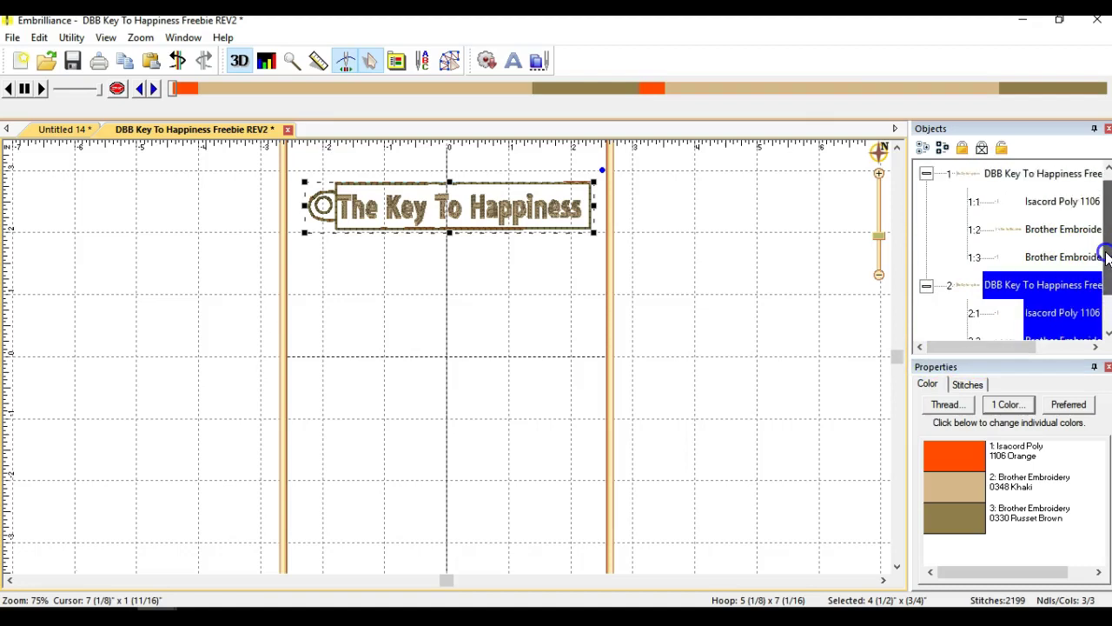
left_click(927, 174)
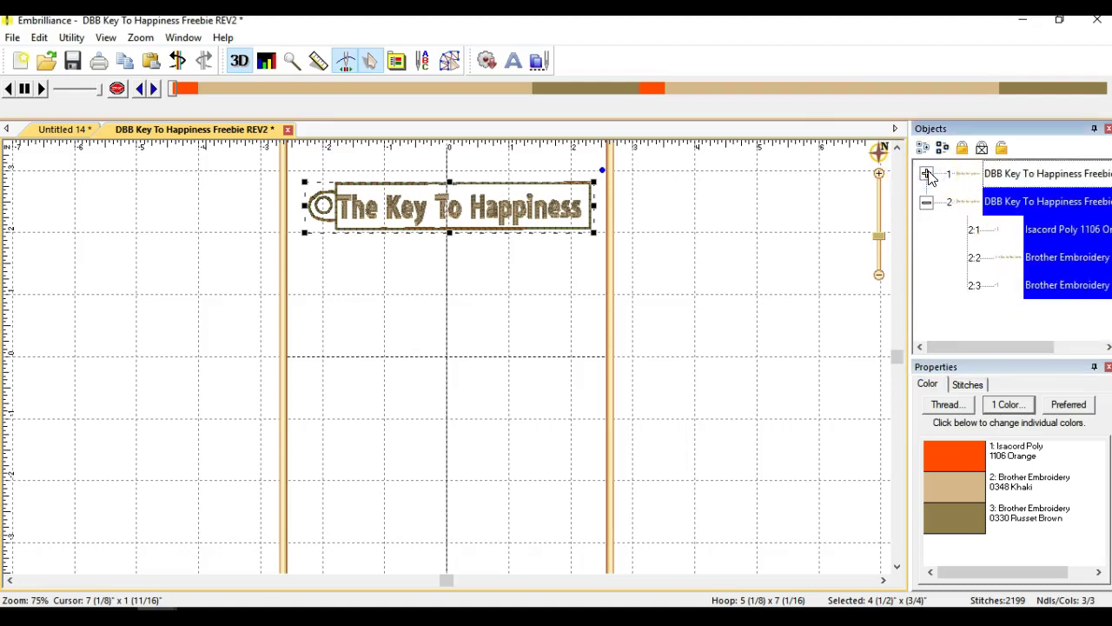
left_click(926, 203)
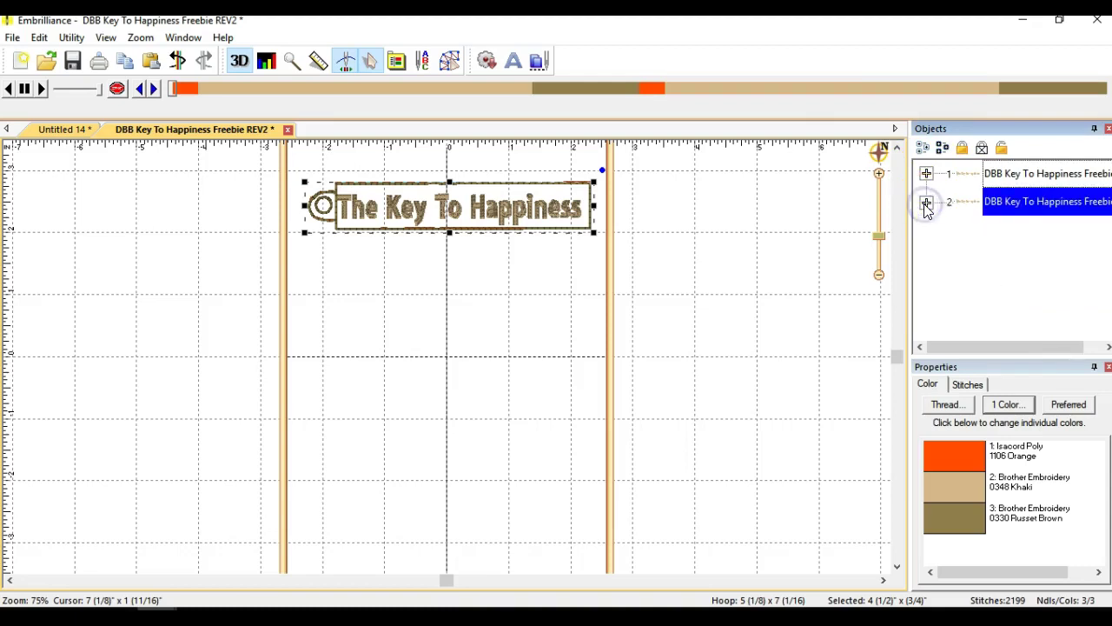
left_click(1005, 208)
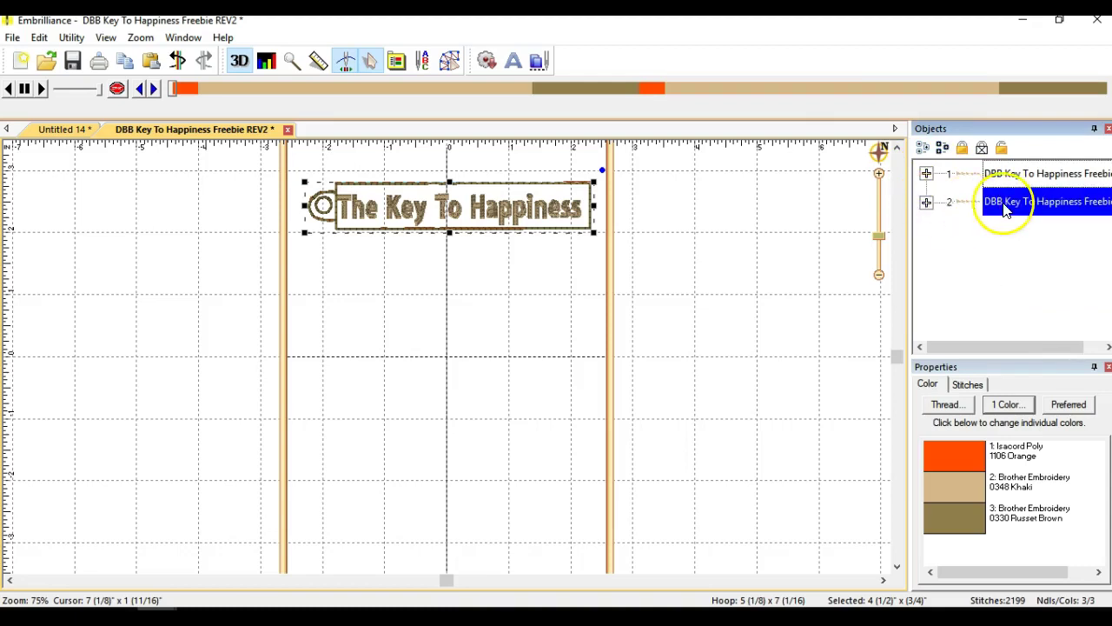
left_click(417, 189)
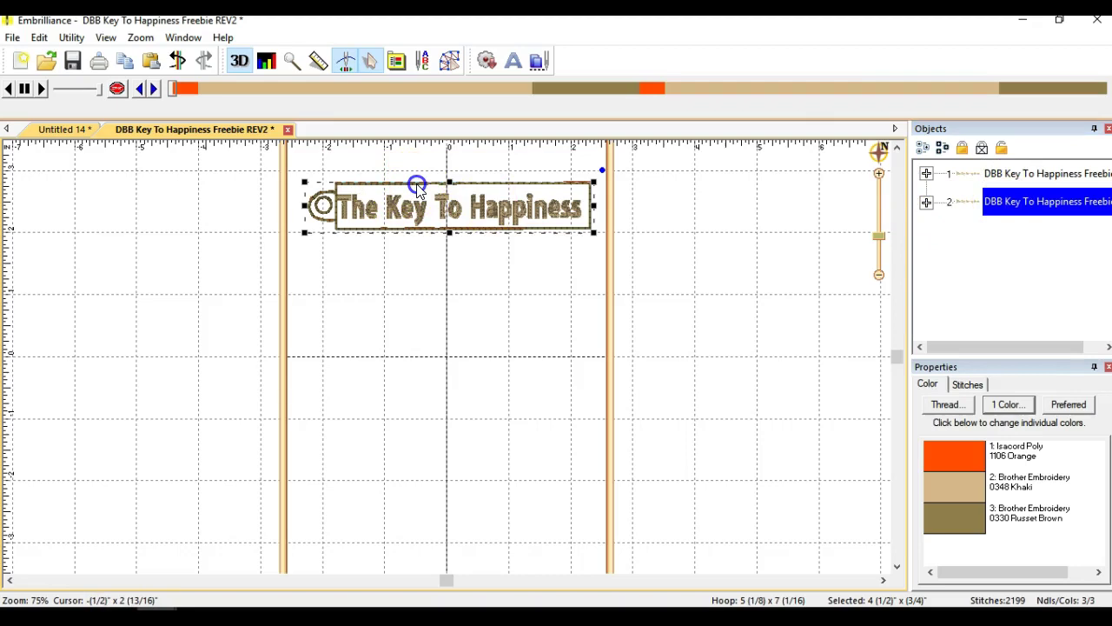
Move the second key fob below the original and paste another copy
left_click_drag(417, 187, 422, 291)
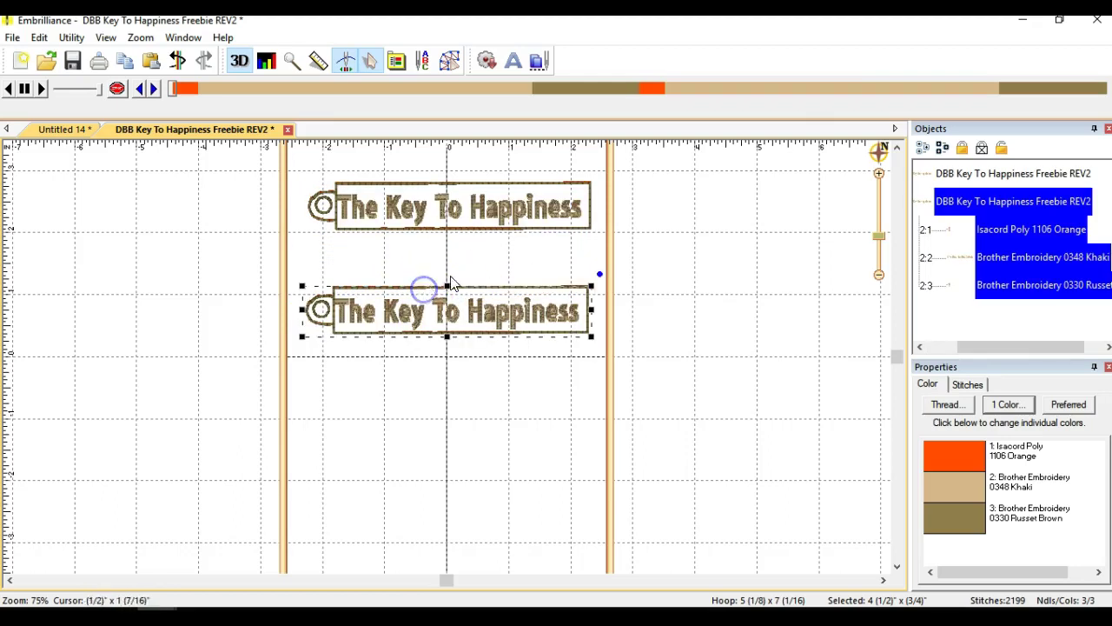
left_click(39, 38)
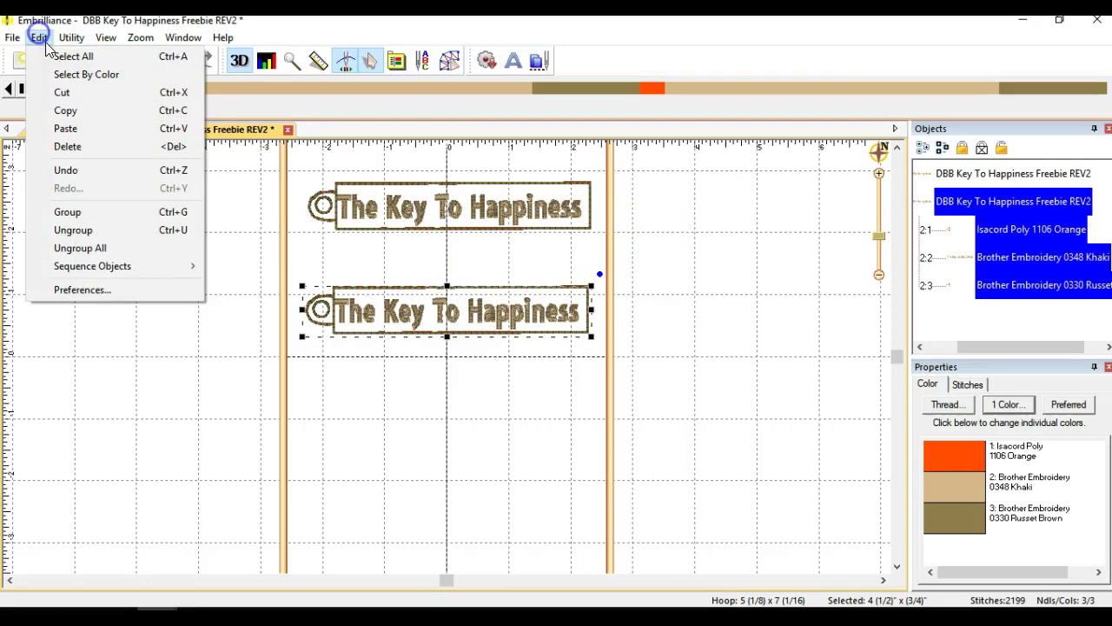
left_click(74, 128)
scroll(576, 224, "up", 2)
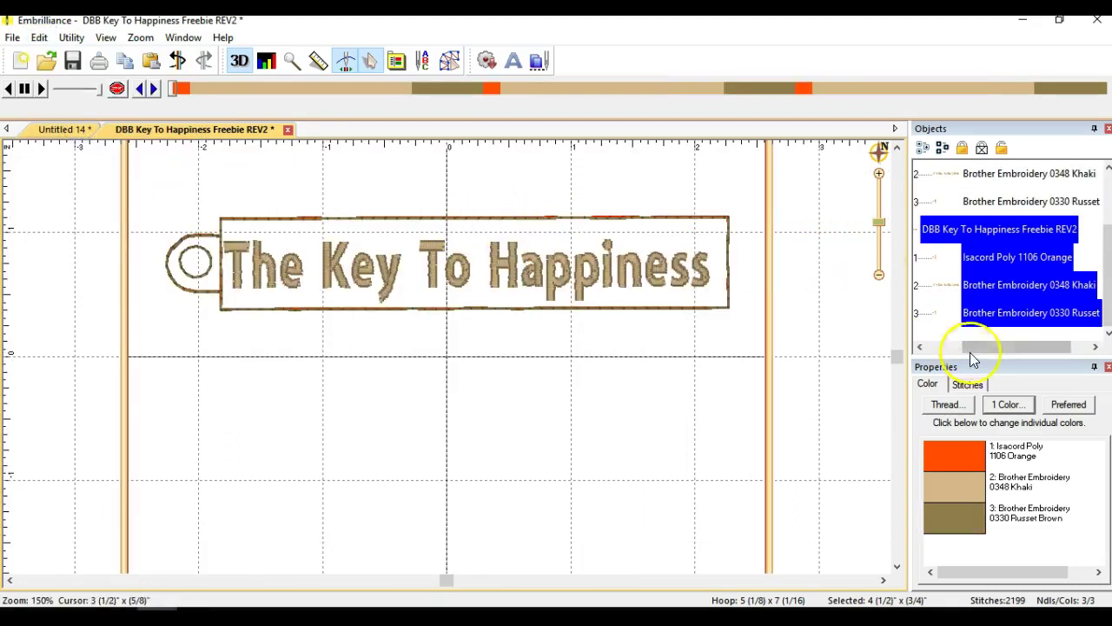
left_click_drag(985, 351, 959, 350)
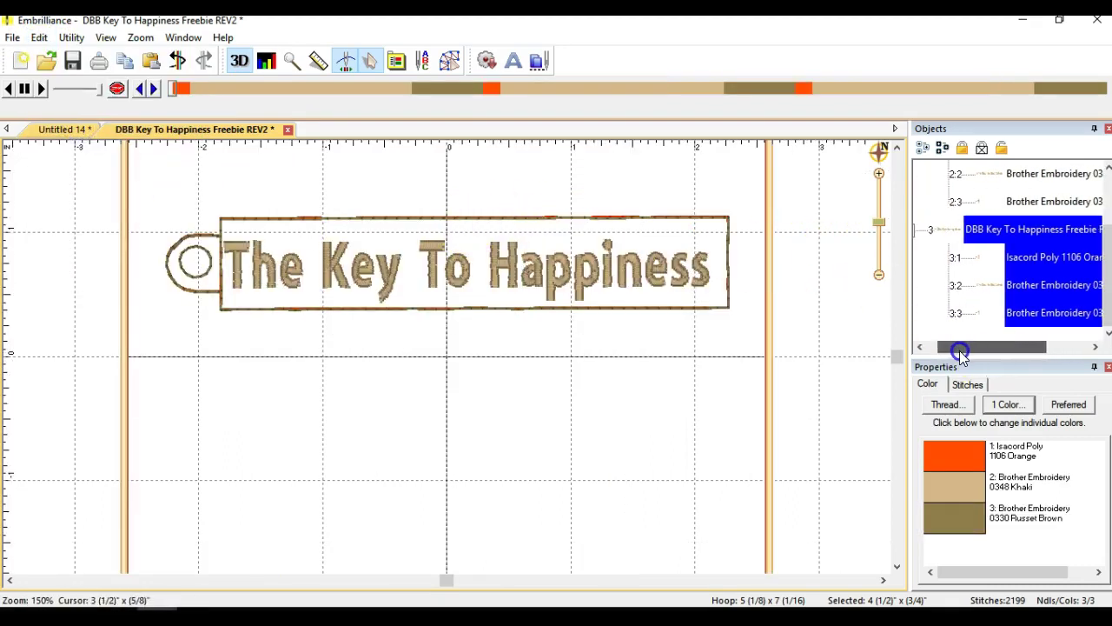
left_click(382, 242)
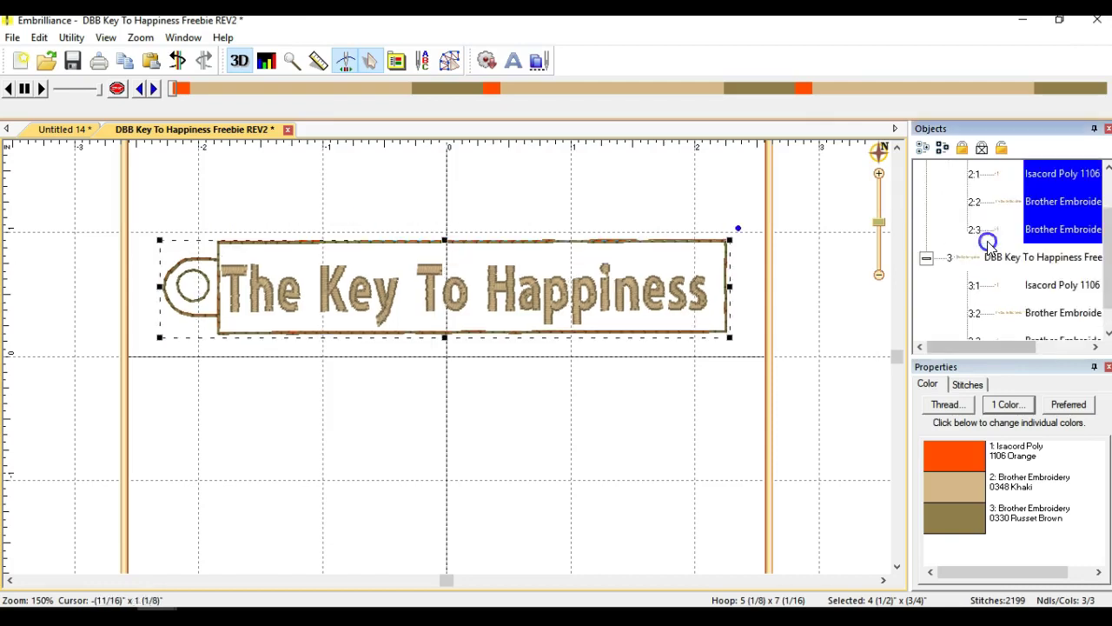
Place a third key fob below the second, nudge it into line, and deselect
left_click(968, 256)
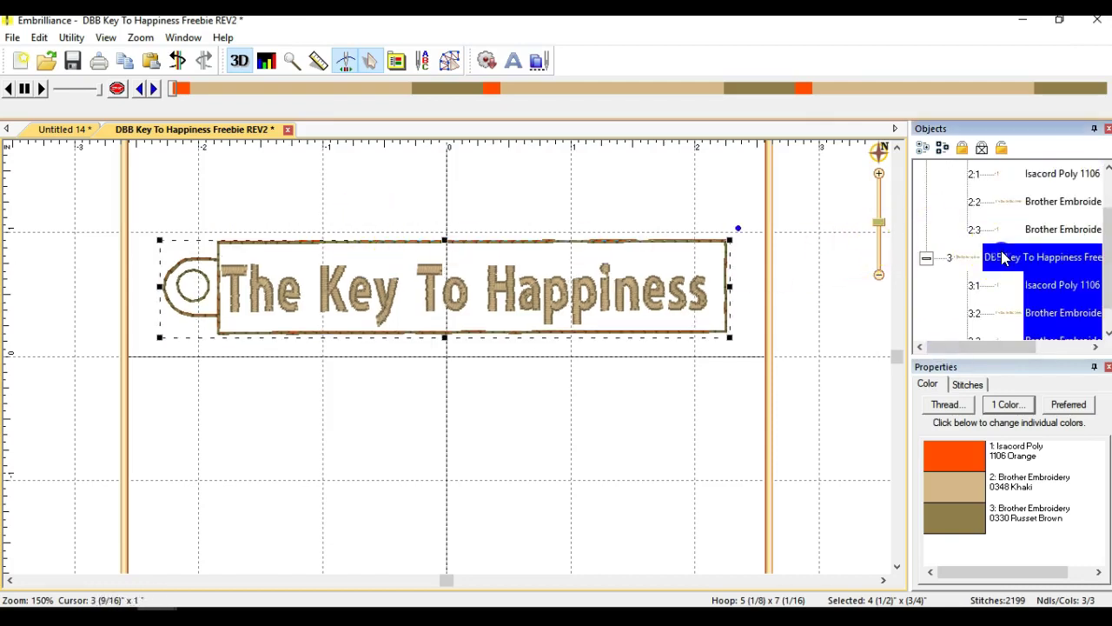
scroll(392, 249, "down", 2)
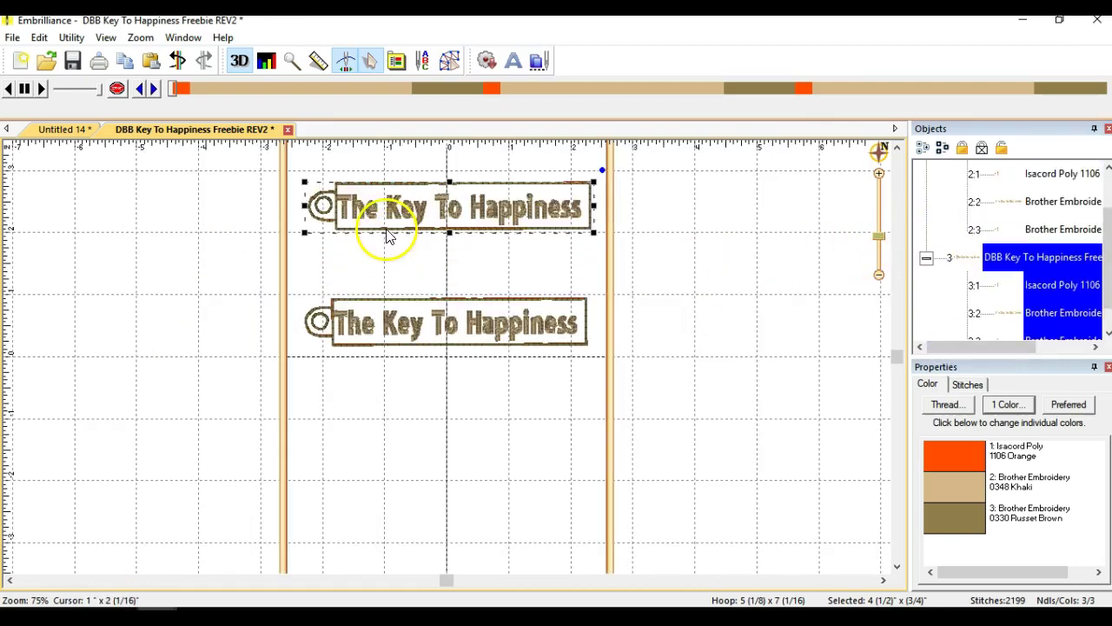
left_click_drag(380, 235, 381, 460)
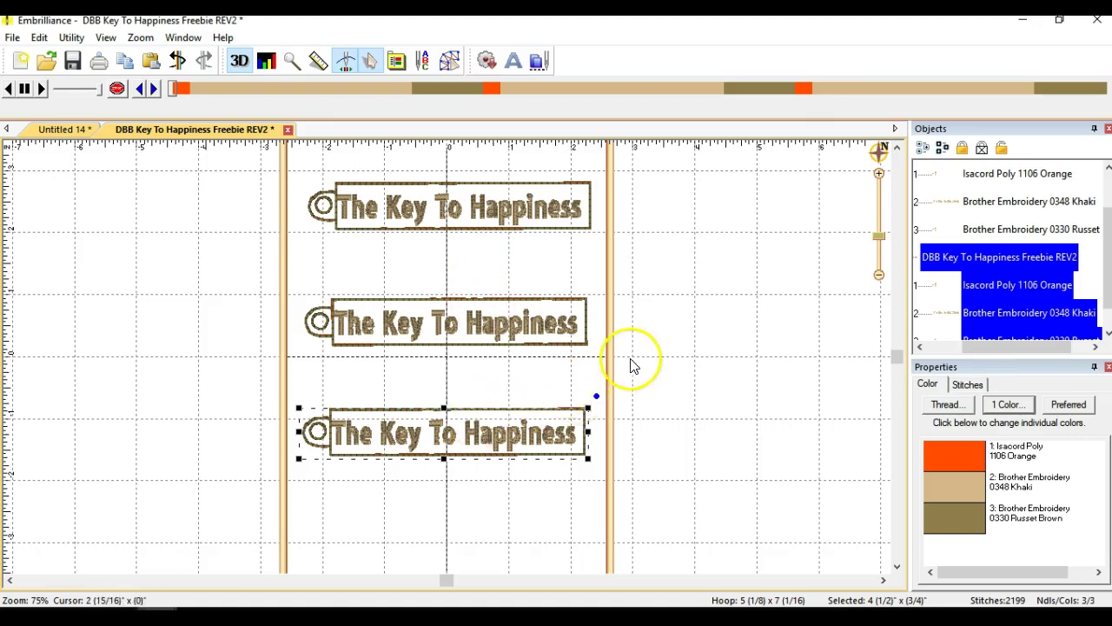
left_click_drag(389, 415, 391, 407)
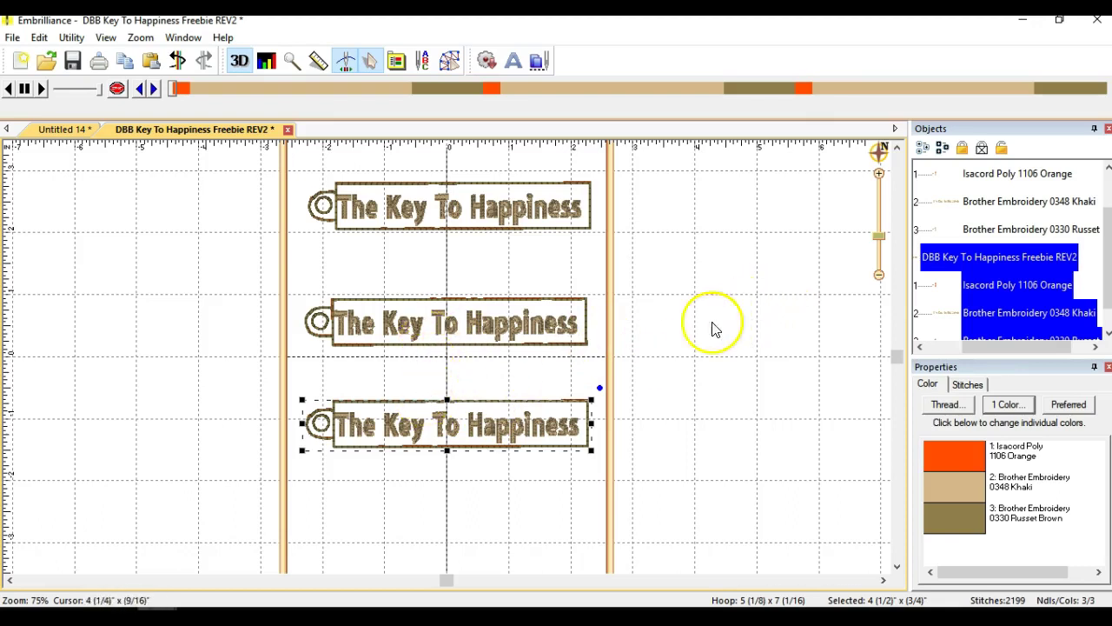
left_click(464, 409)
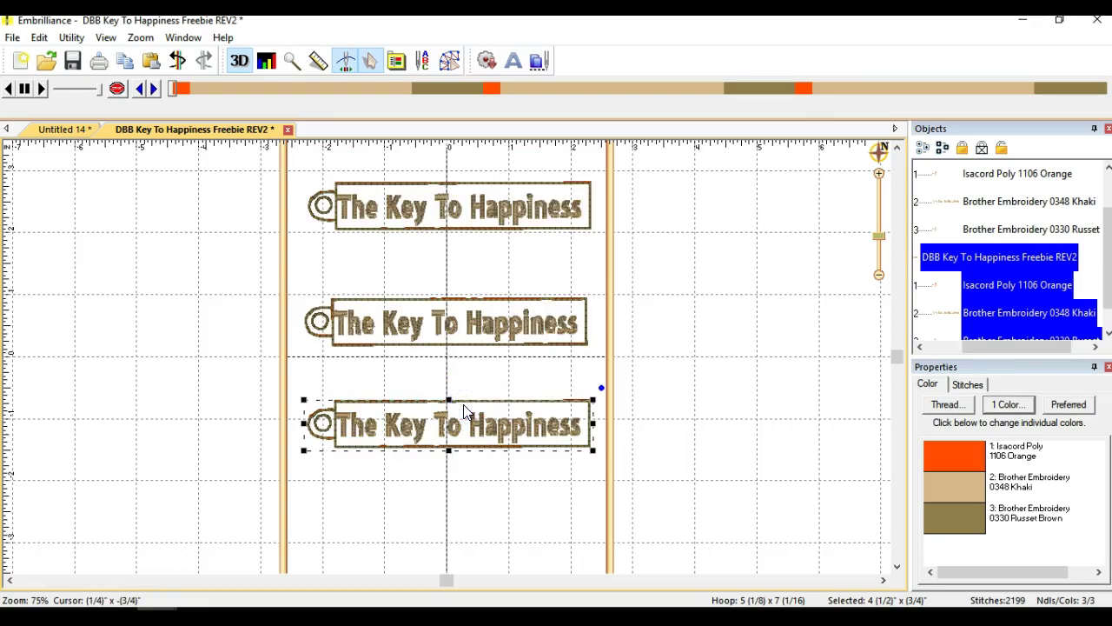
left_click(709, 337)
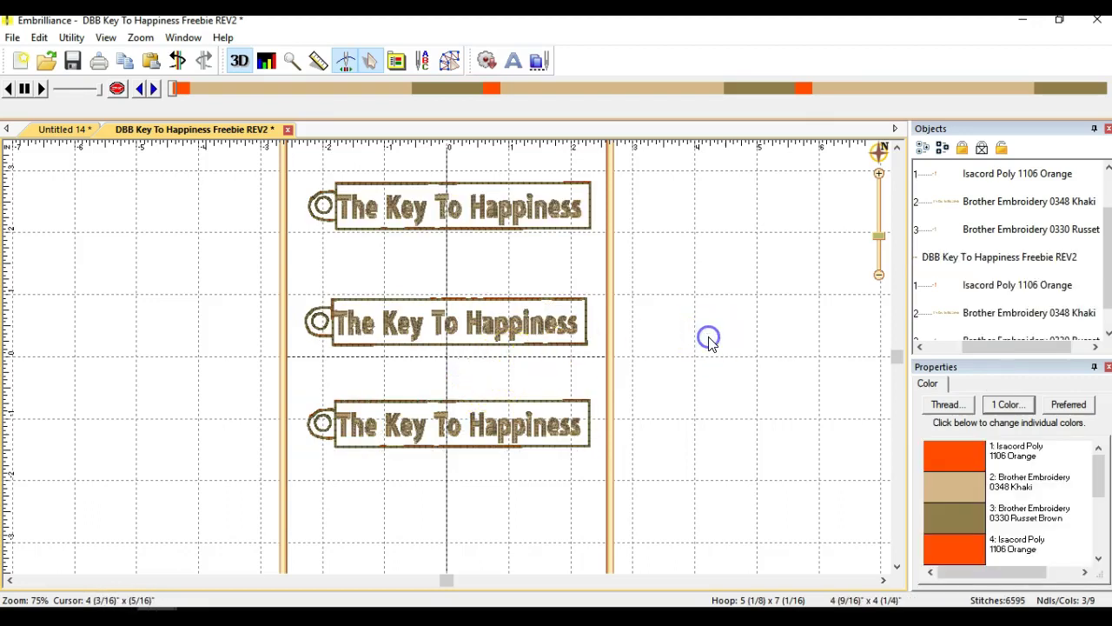
Paste a fourth key fob and drag it to the bottom of the 5x7 hoop
left_click(923, 347)
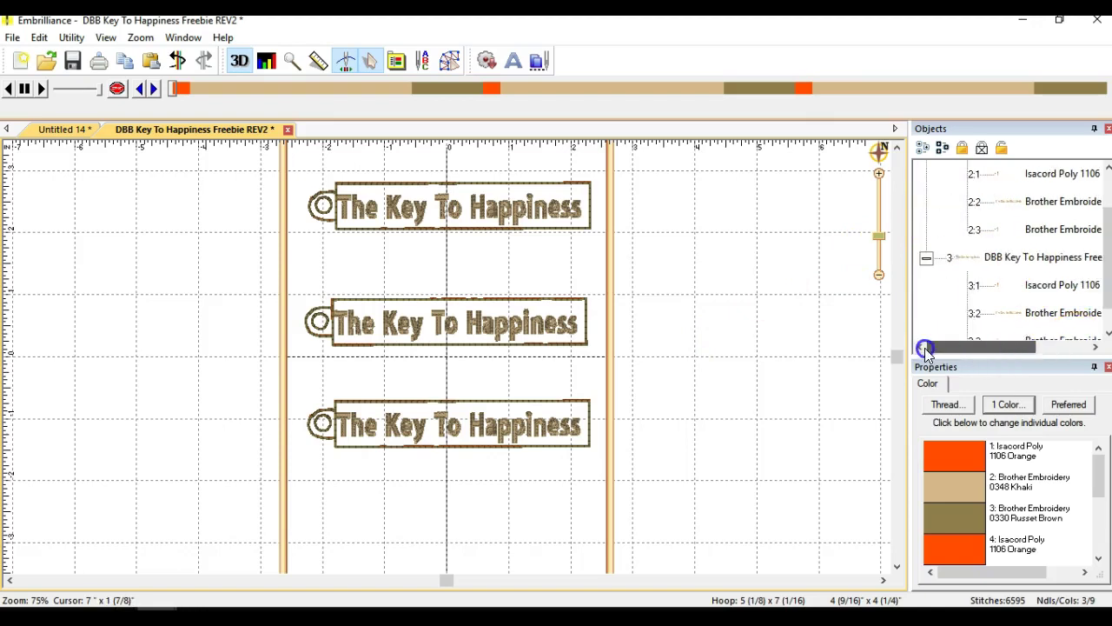
left_click(39, 37)
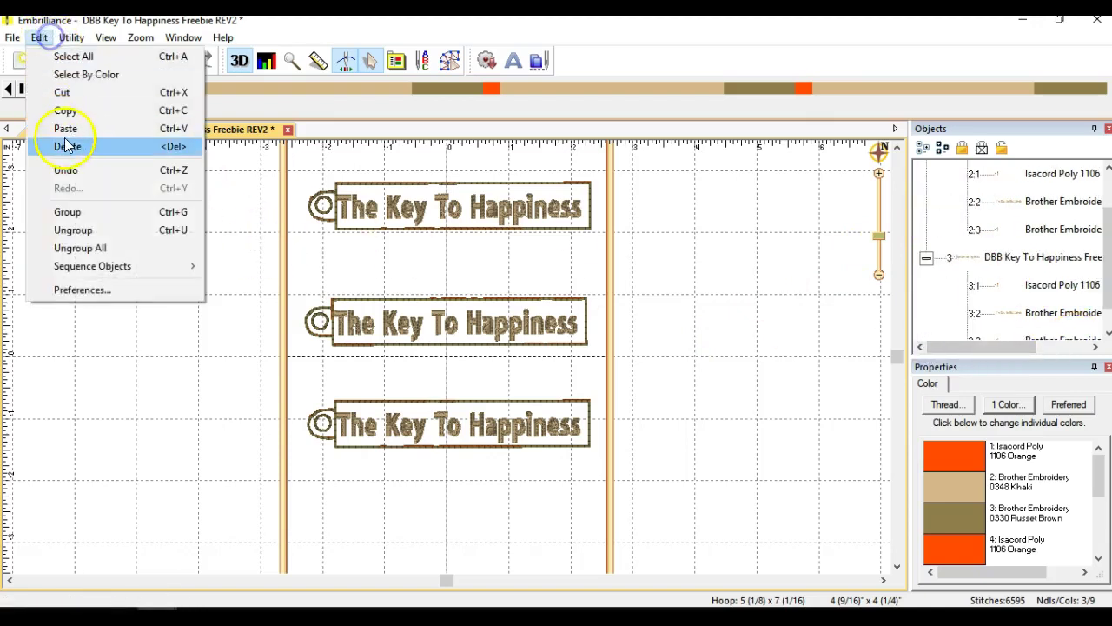
left_click(67, 135)
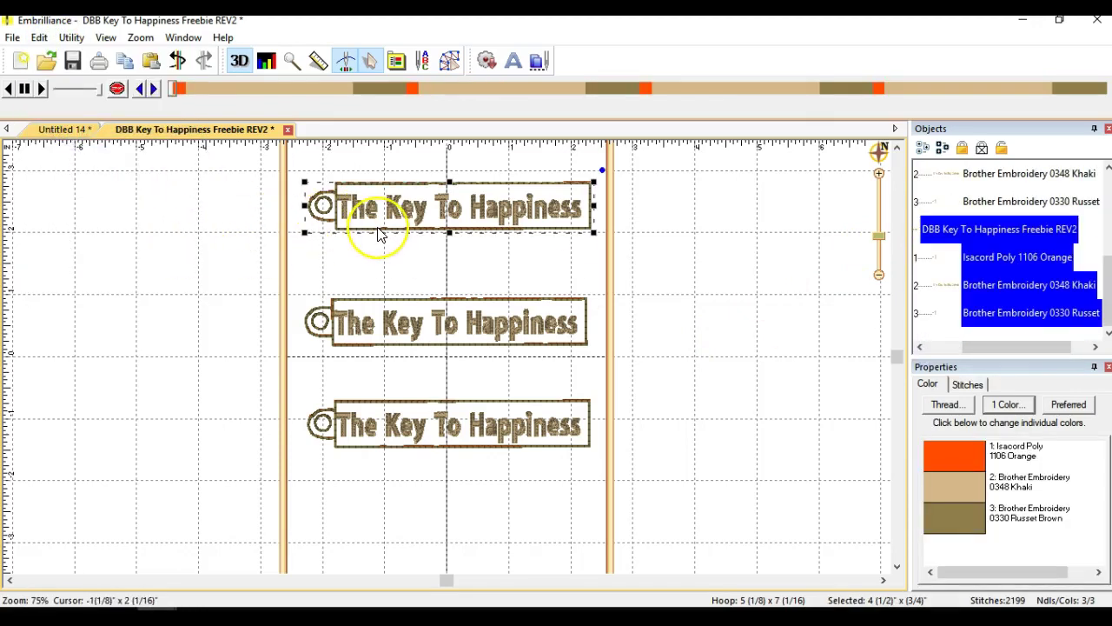
left_click_drag(378, 233, 378, 556)
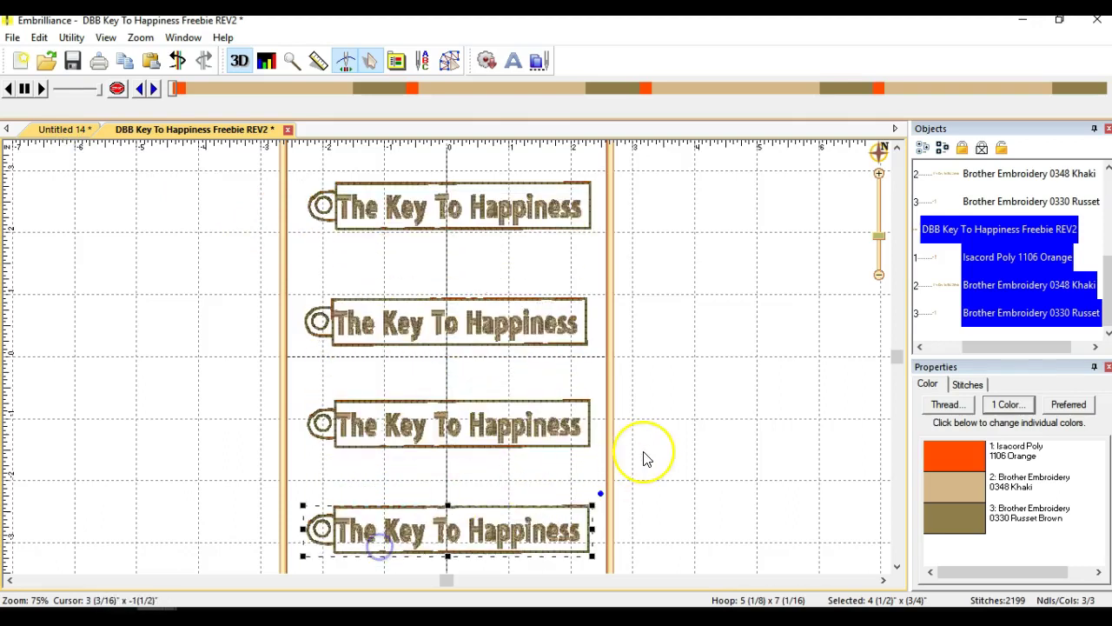
key("ctrl+minus")
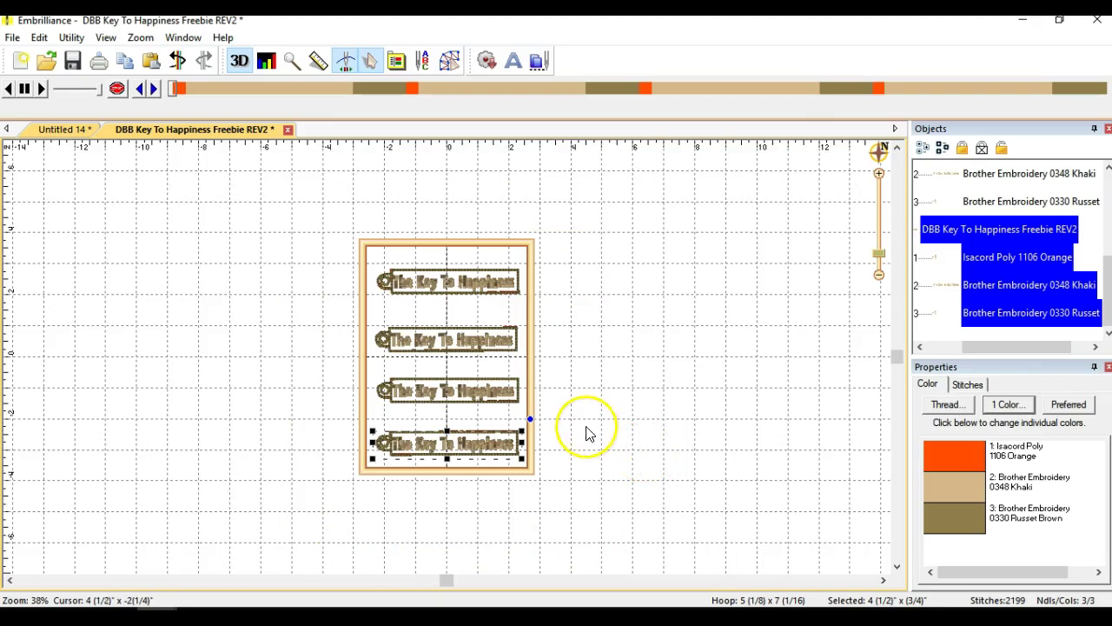
key("ctrl+plus")
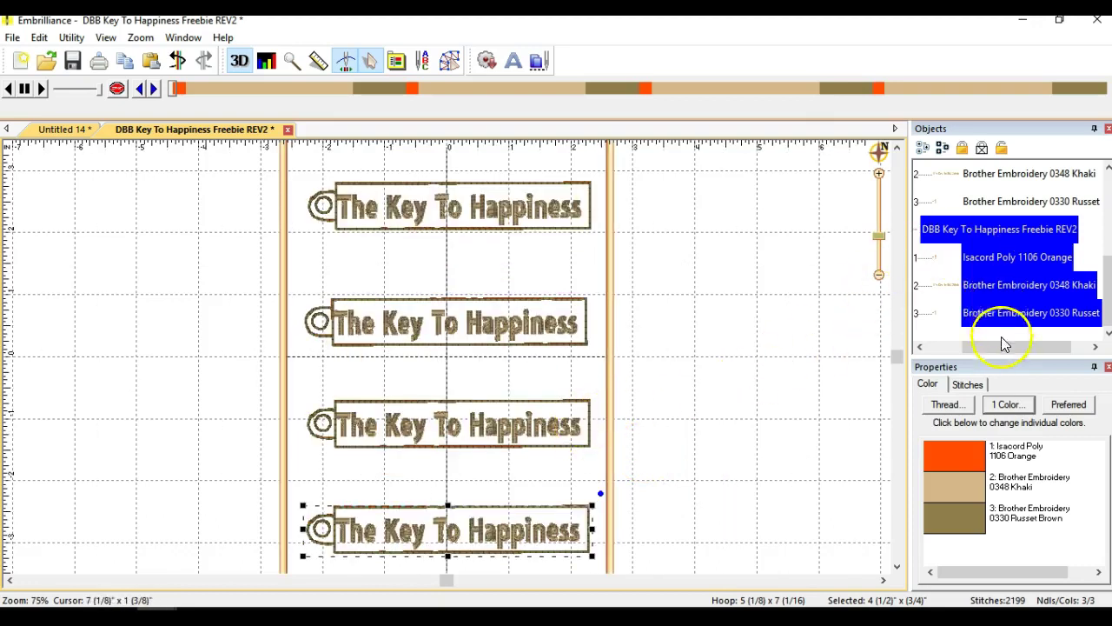
left_click_drag(993, 346, 943, 352)
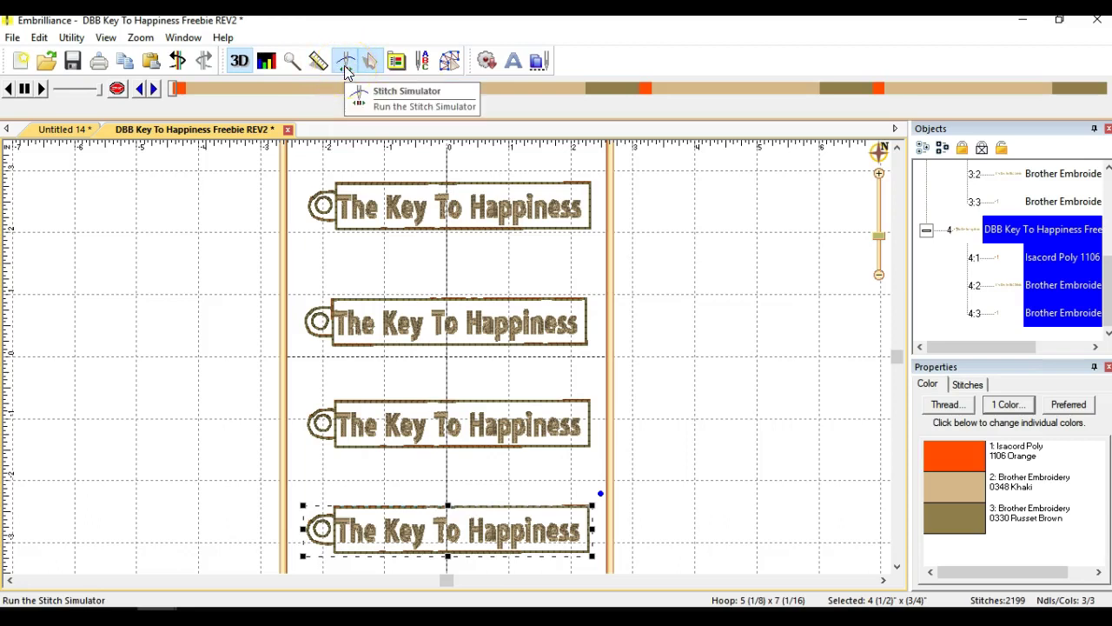
left_click(41, 89)
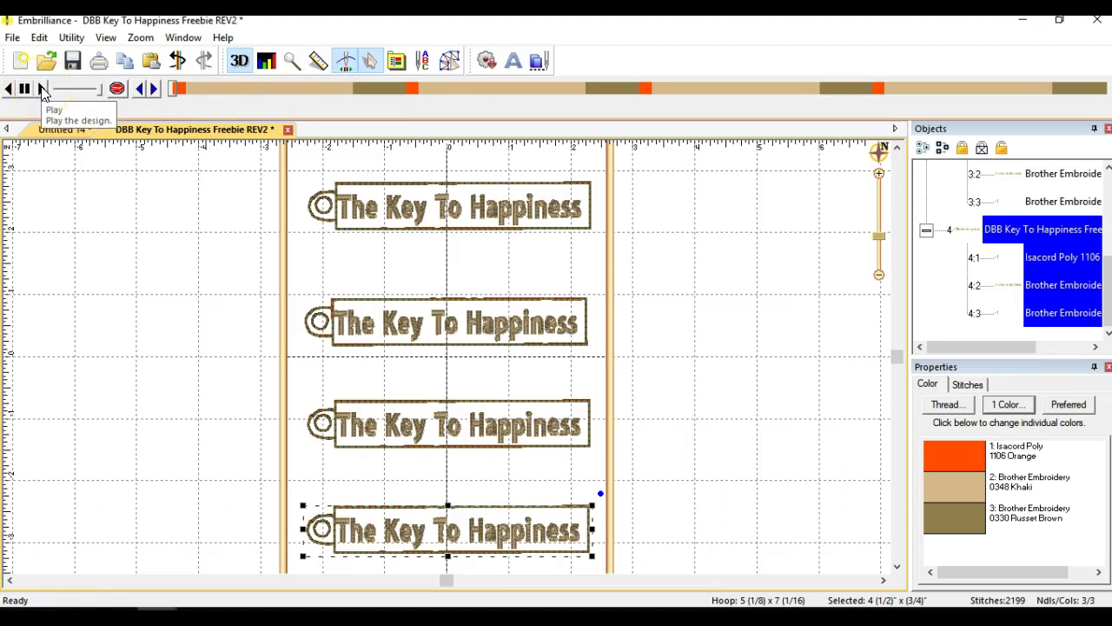
left_click(40, 89)
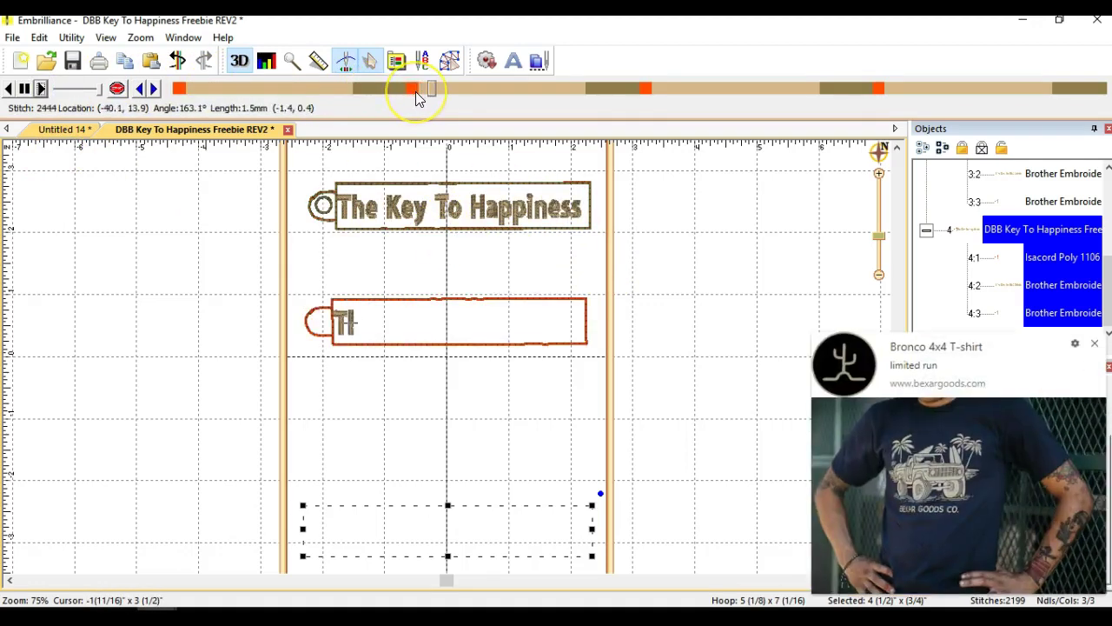
left_click(1094, 344)
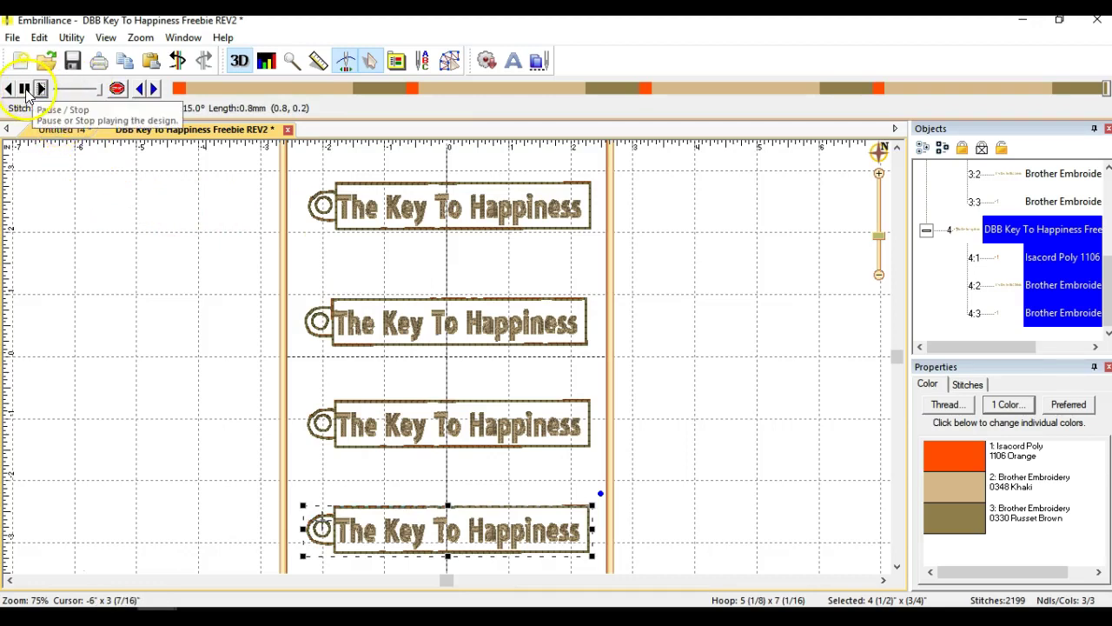
Deselect the key fobs and collapse groups 2, 3 and 4 in the Objects panel
left_click(779, 400)
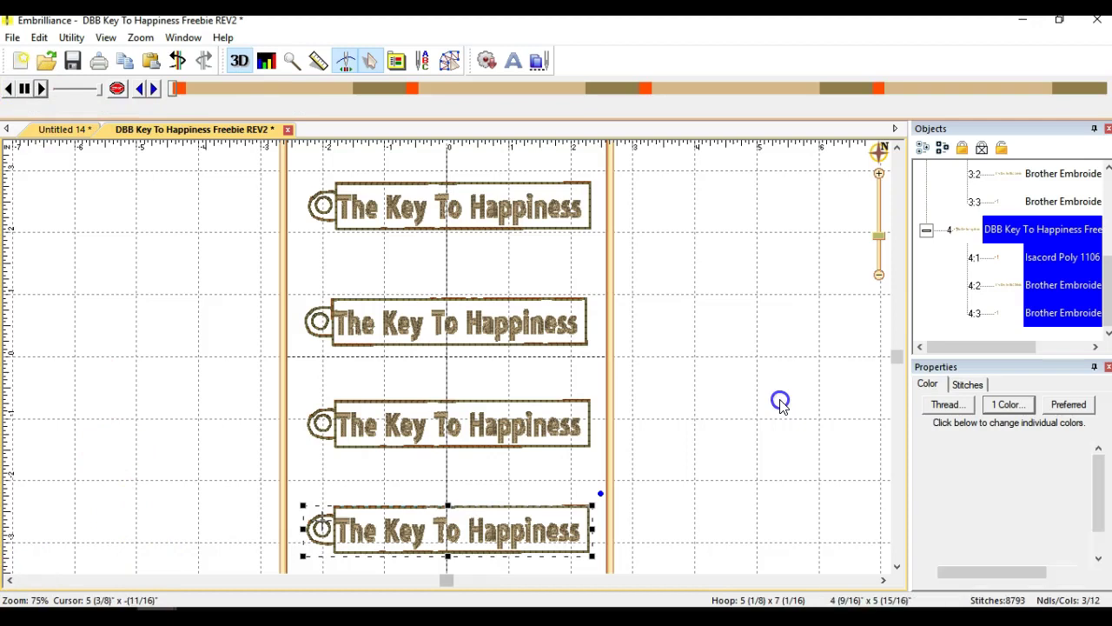
left_click(841, 339)
scroll(1015, 228, "up", 3)
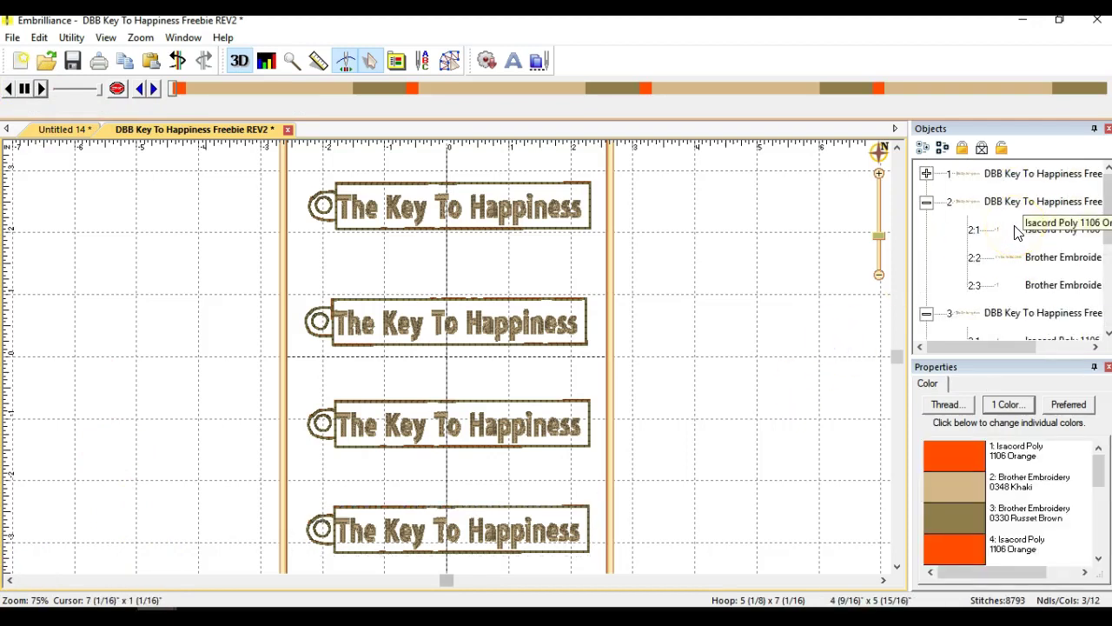
left_click(926, 201)
left_click(926, 229)
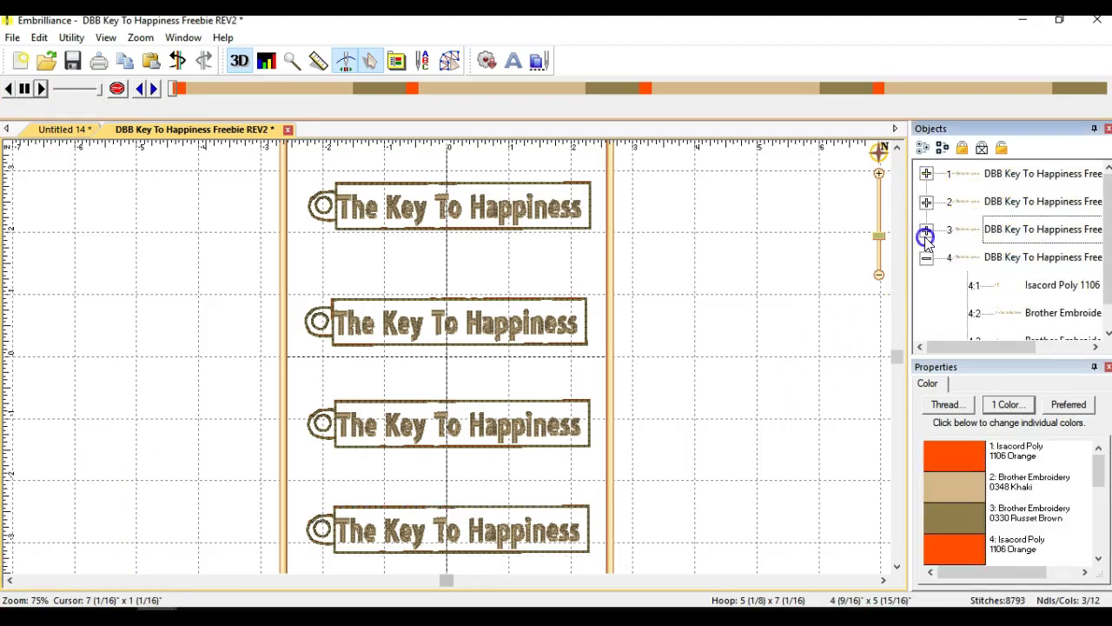
left_click(926, 257)
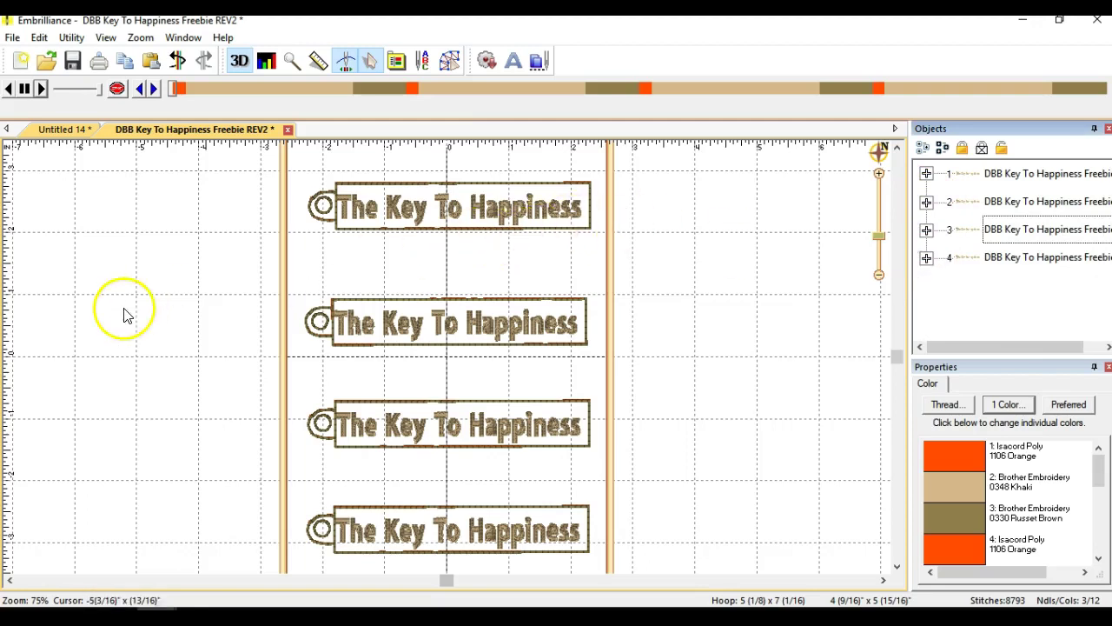
left_click(73, 38)
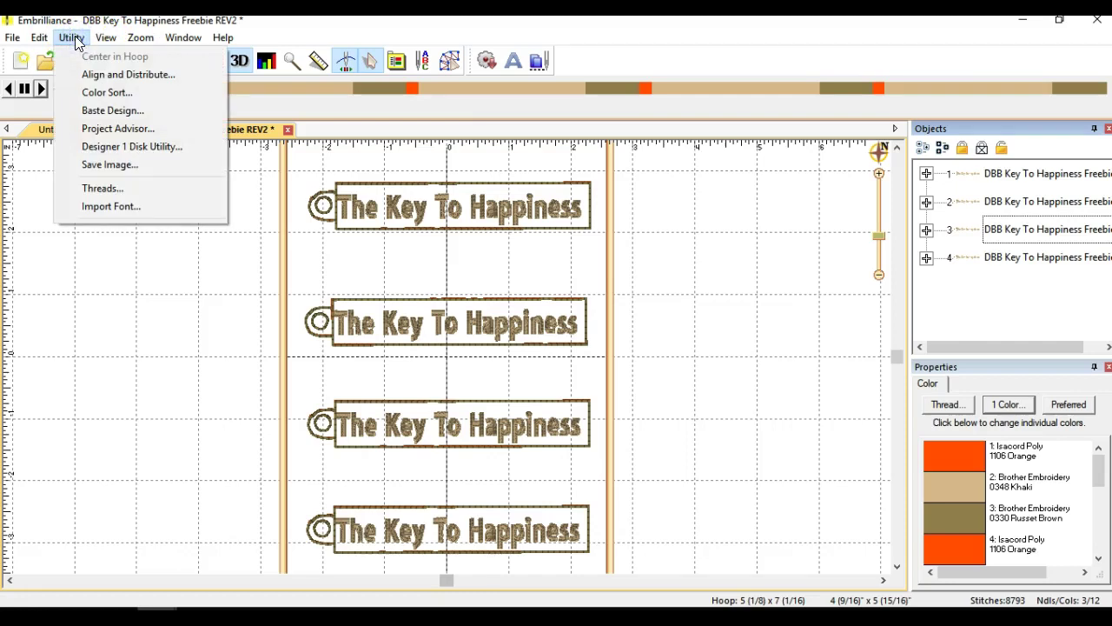
Color Sort the four key fobs into new view Untitled 17, reducing it to 3 colour stops
left_click(102, 94)
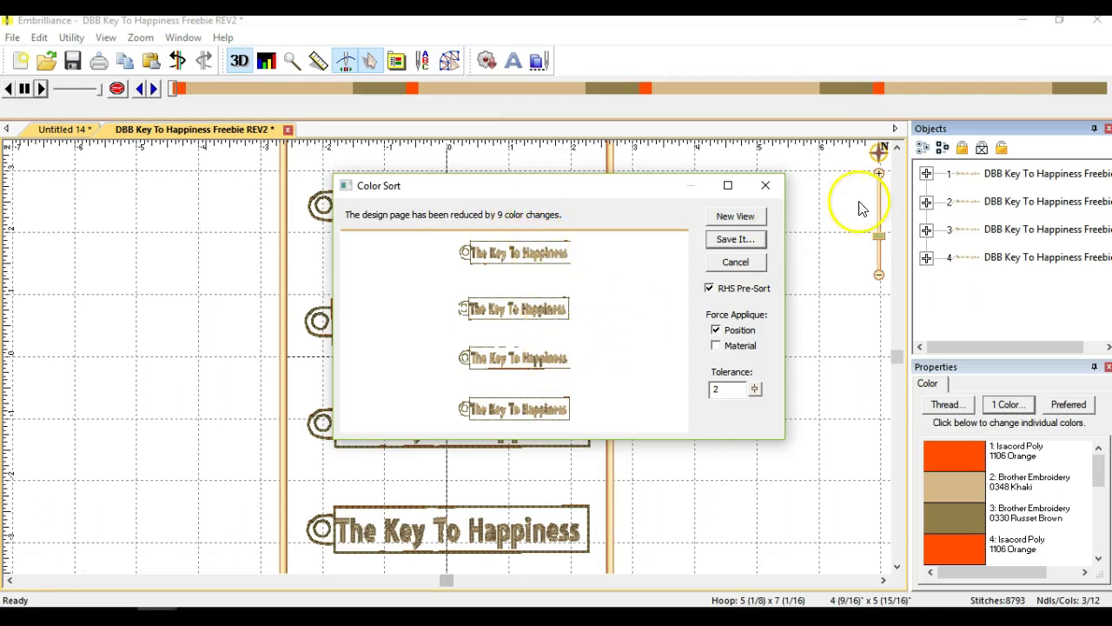
left_click(735, 217)
In Untitled 17, expand node 1 and check the Orange 485, Khaki 6301 and Russet Brown 2009 steps
left_click(423, 199)
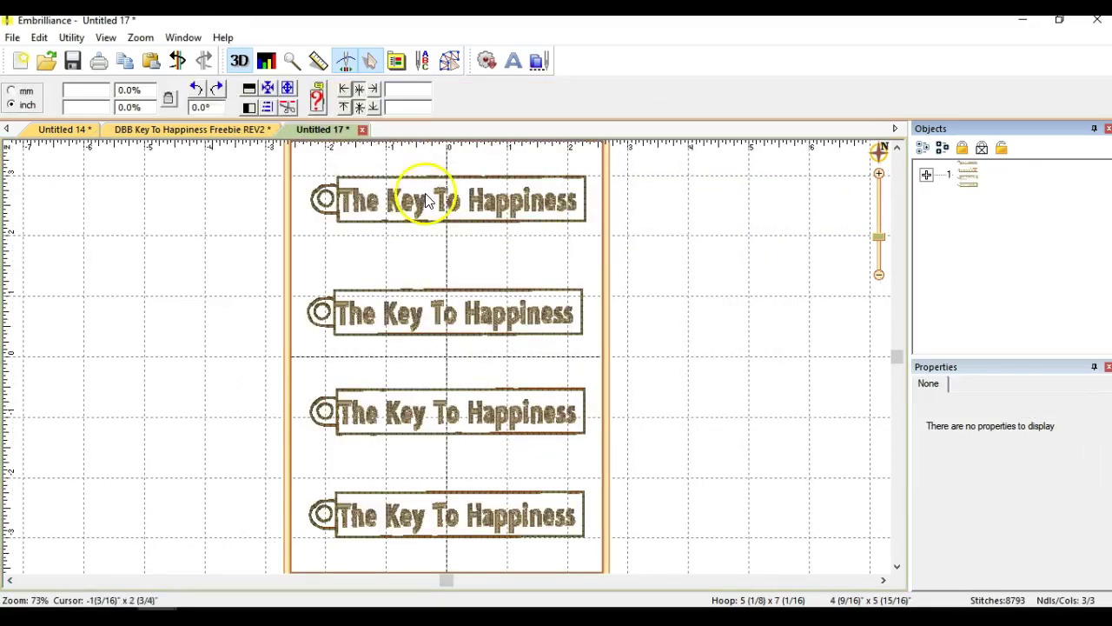
left_click(323, 130)
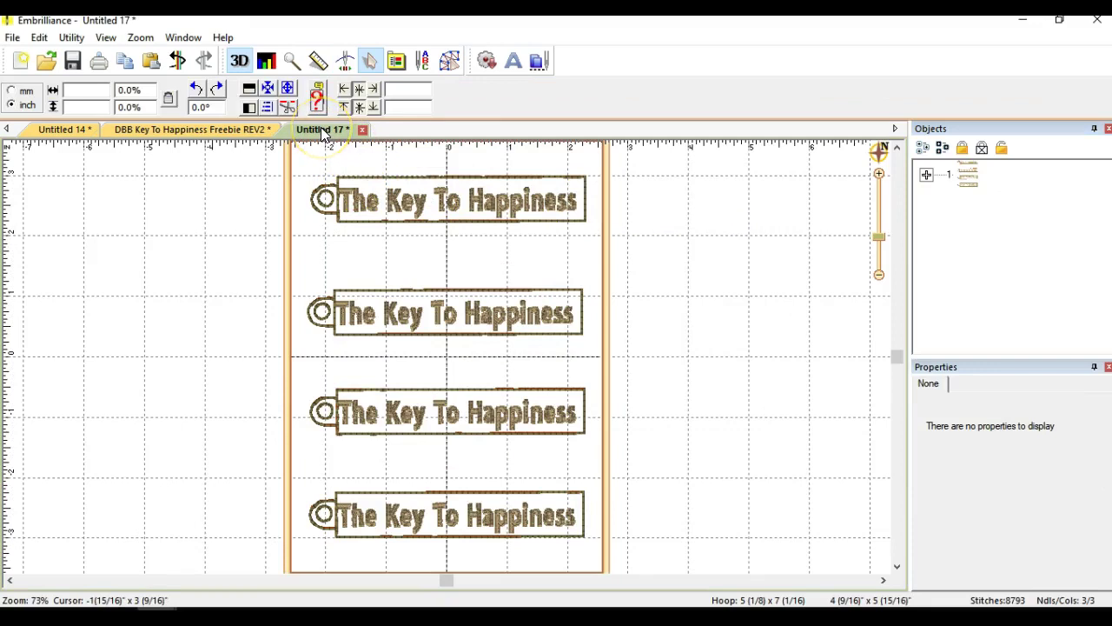
left_click(926, 175)
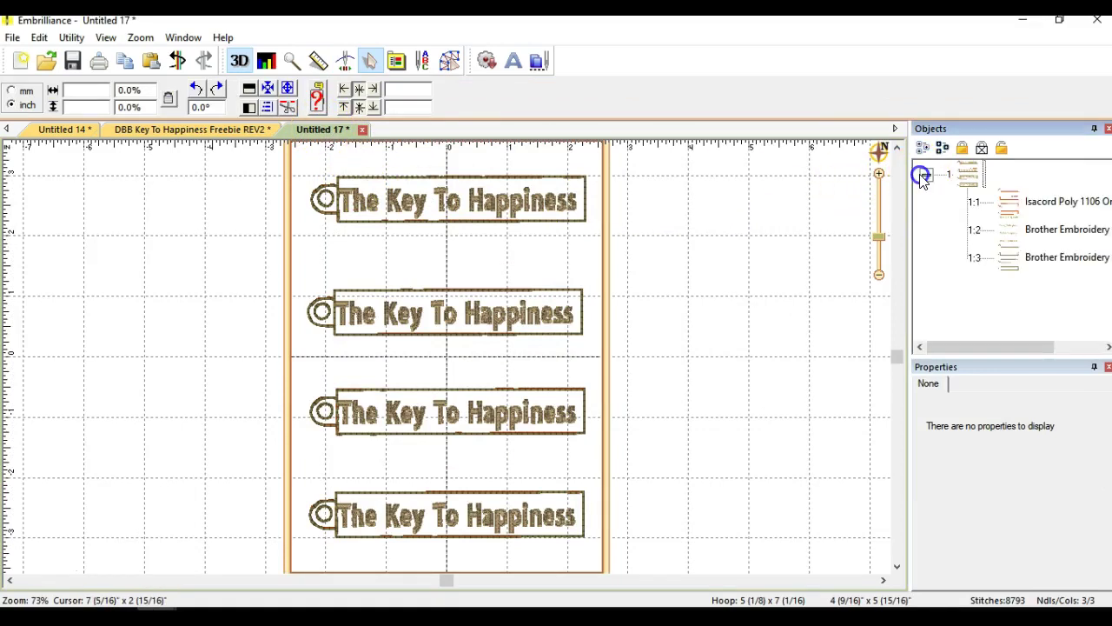
left_click(1012, 210)
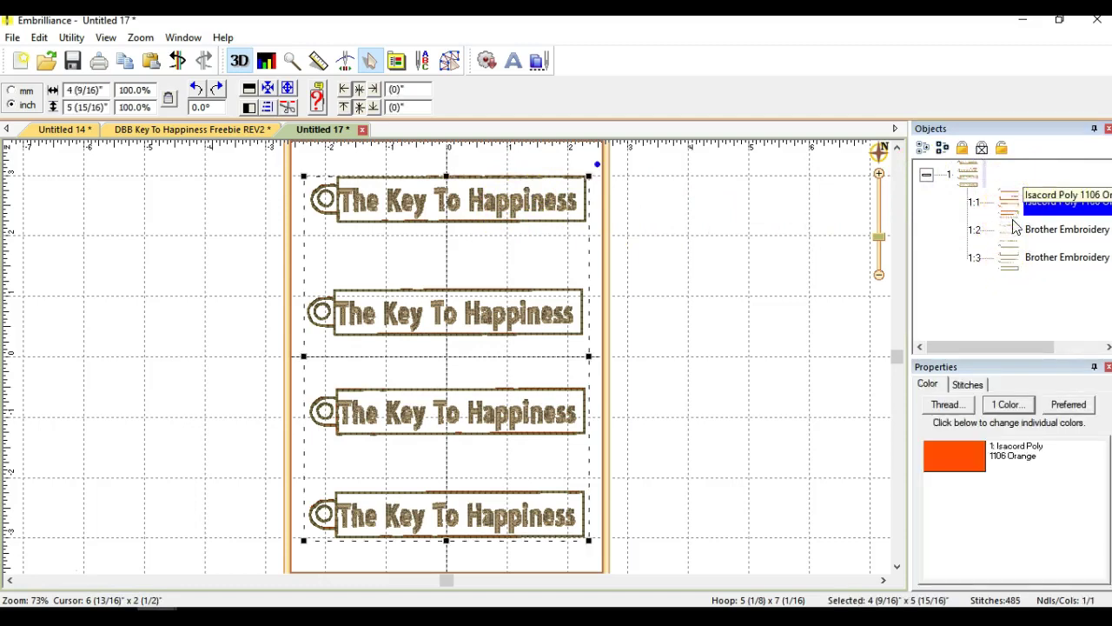
left_click(1016, 233)
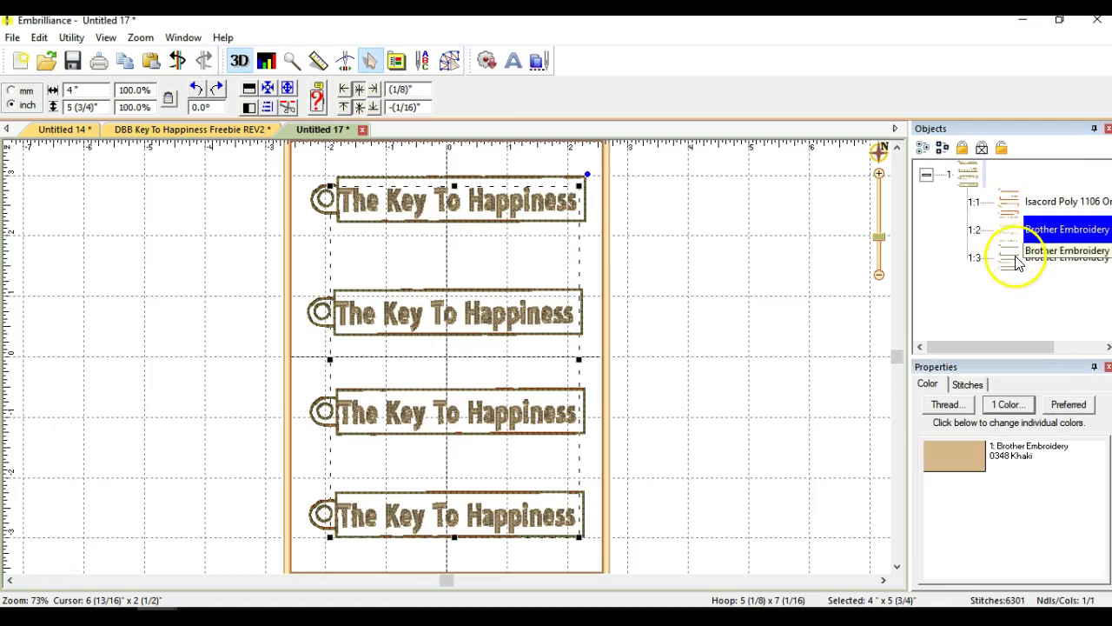
left_click(1010, 257)
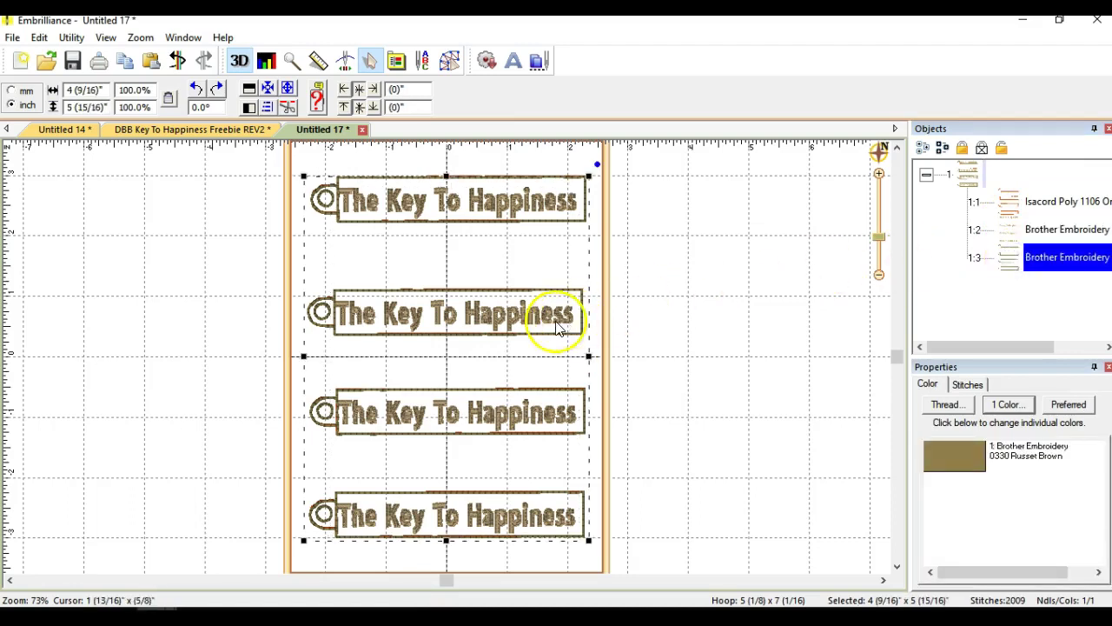